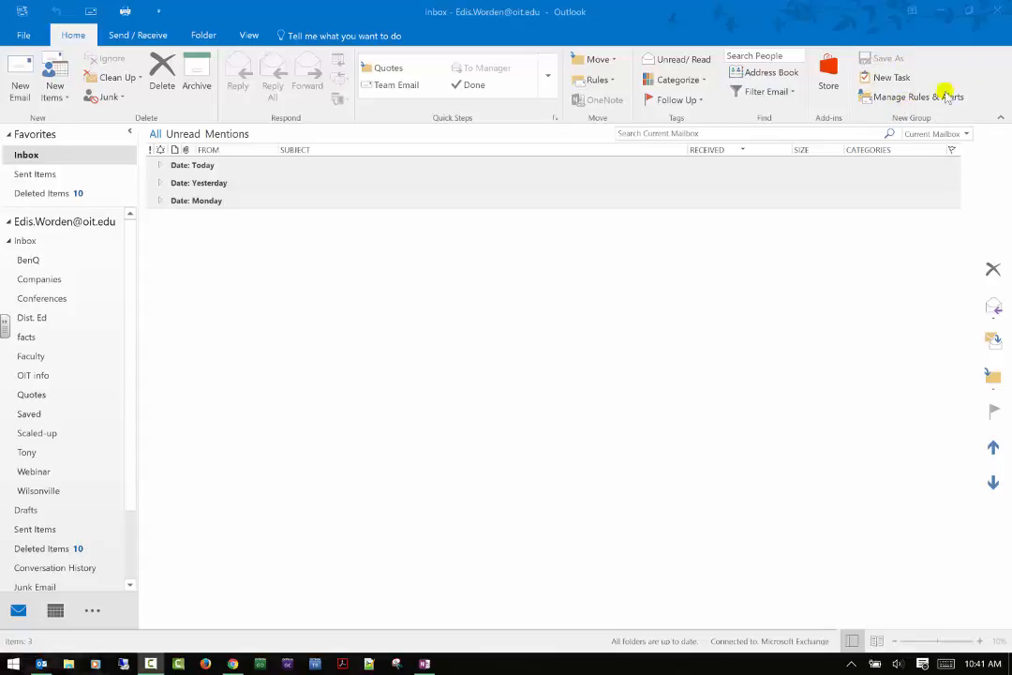
# Open a blank new email message and close it again without sending anything
pyautogui.click(16, 89)
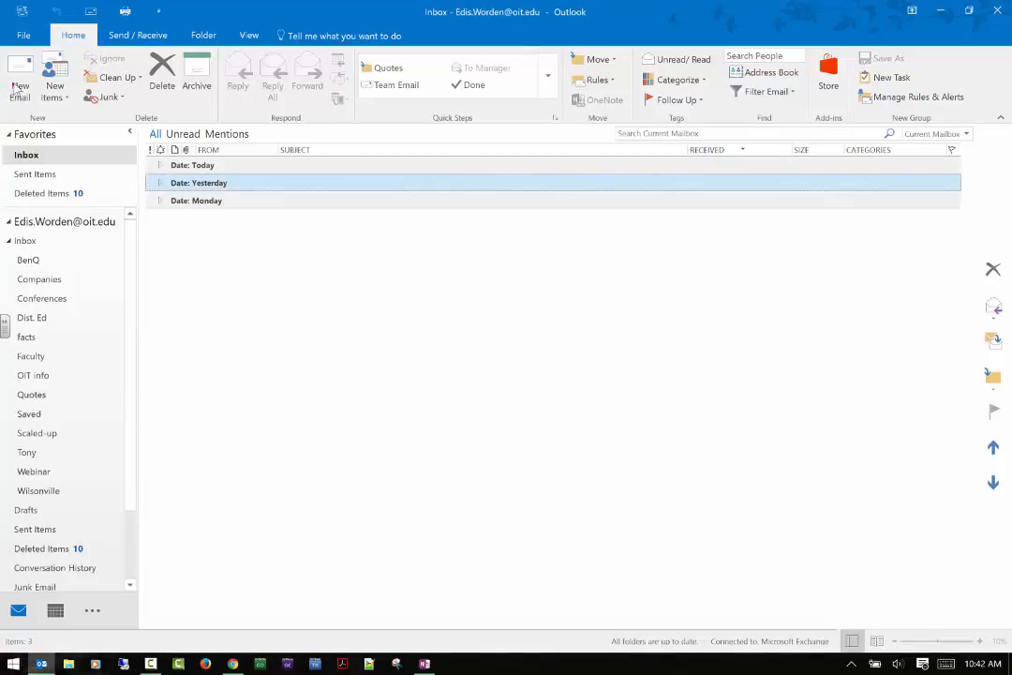
pyautogui.click(17, 87)
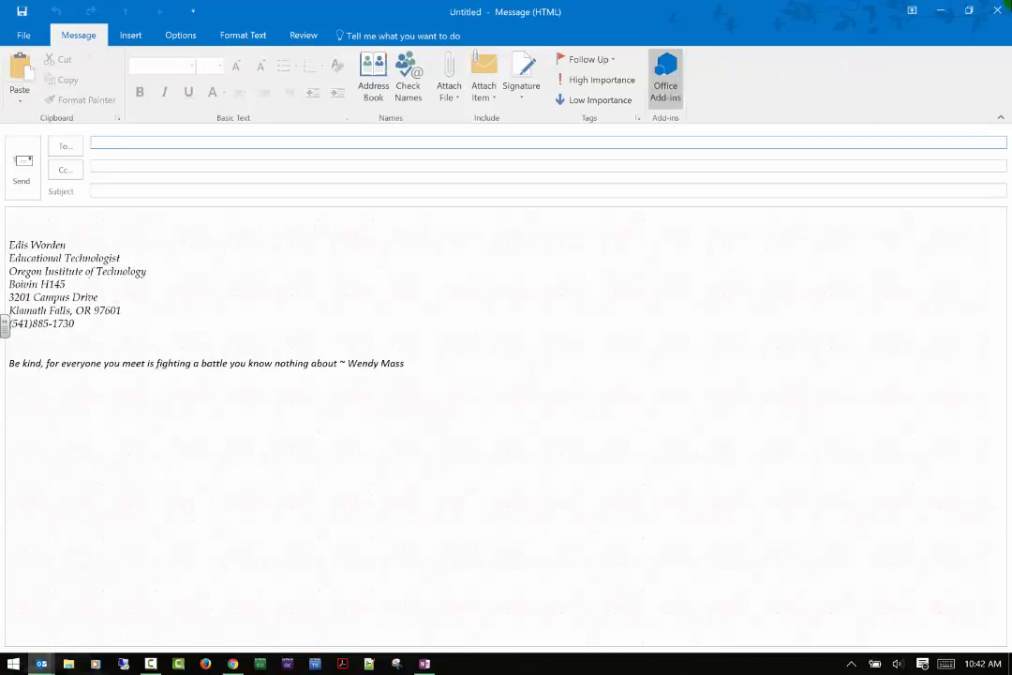
pyautogui.click(997, 11)
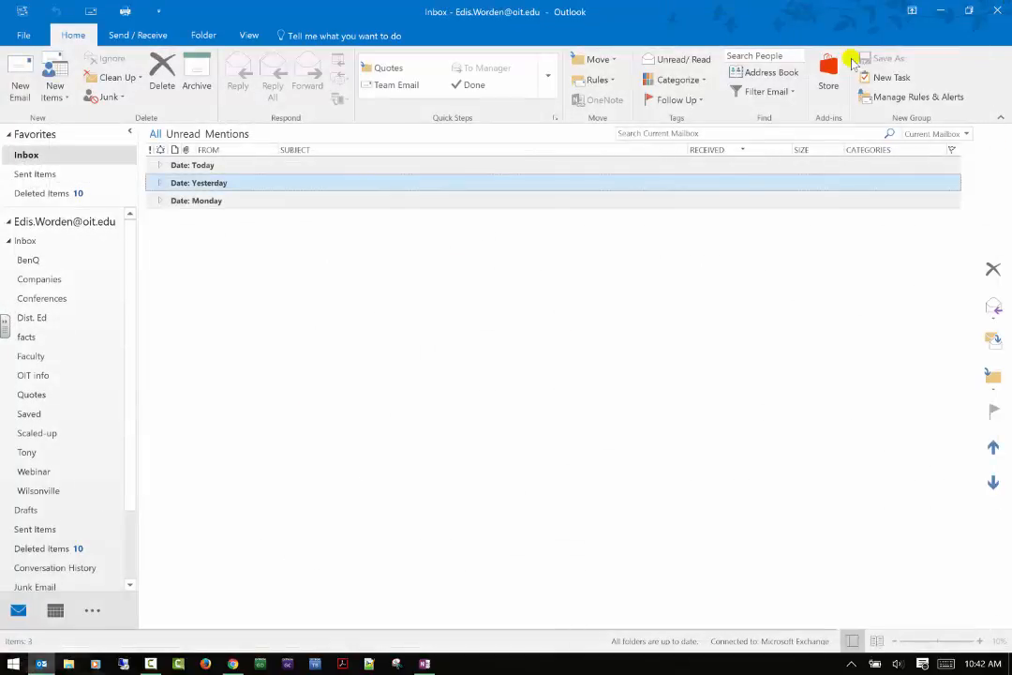
pyautogui.hotkey('ctrl', 'n')
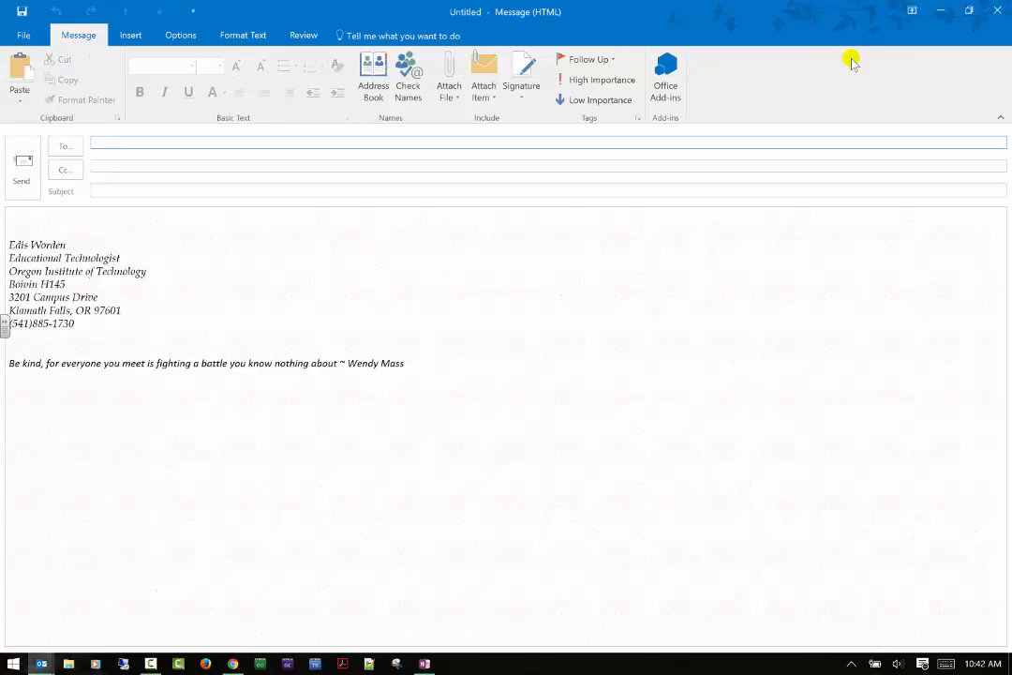
pyautogui.press('Escape')
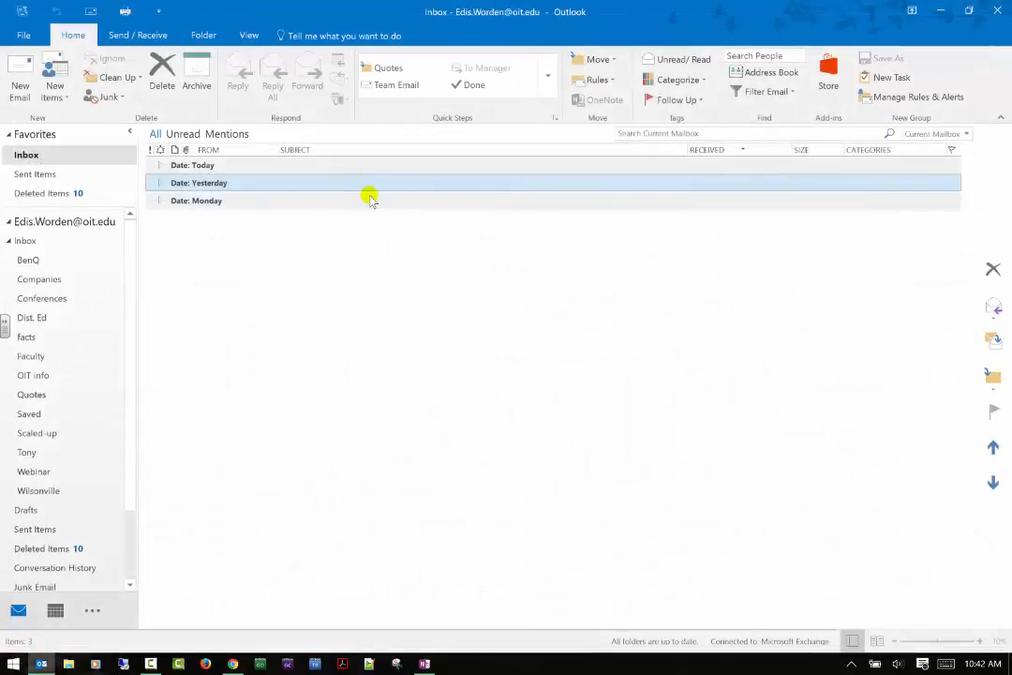
# Examine the item types that can be created, including a new Outlook data file, and the folder clean-up options
pyautogui.click(56, 94)
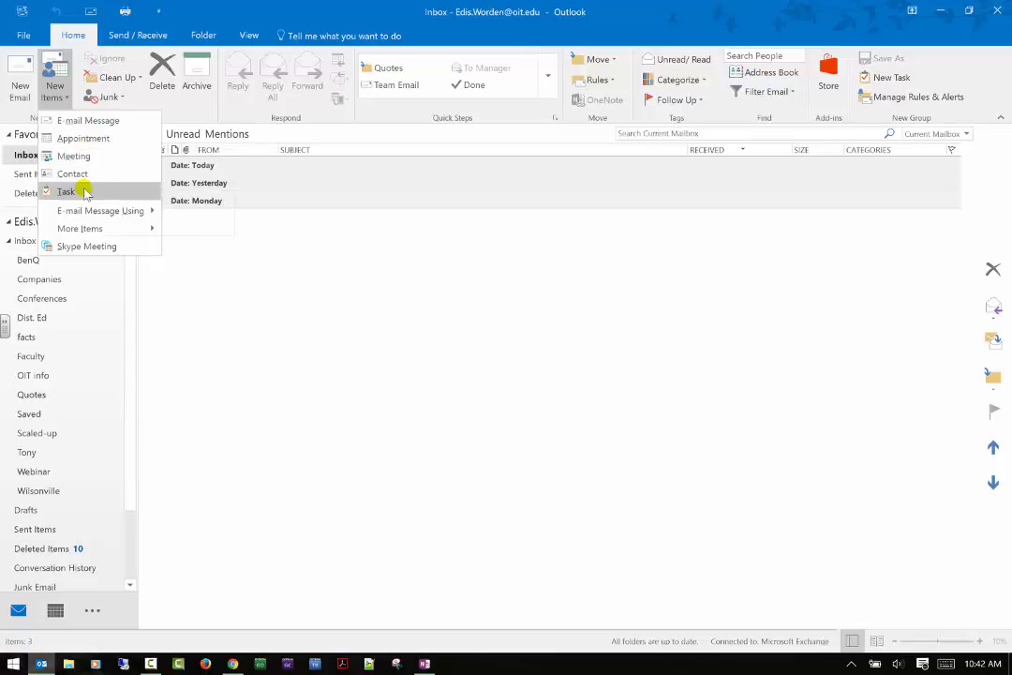
pyautogui.moveTo(85, 207)
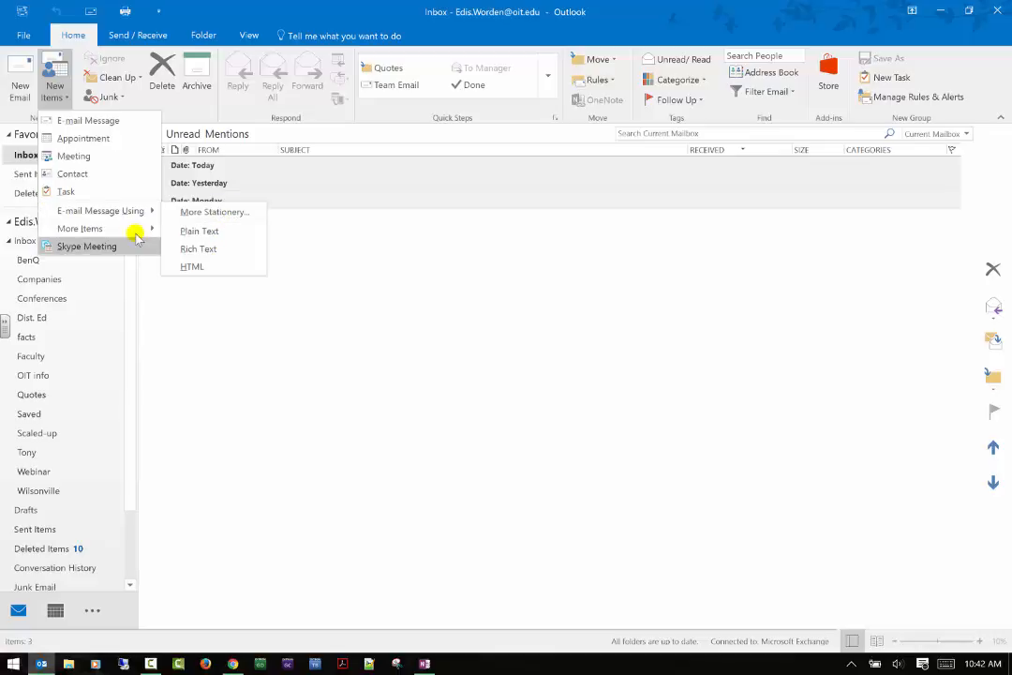
pyautogui.moveTo(140, 229)
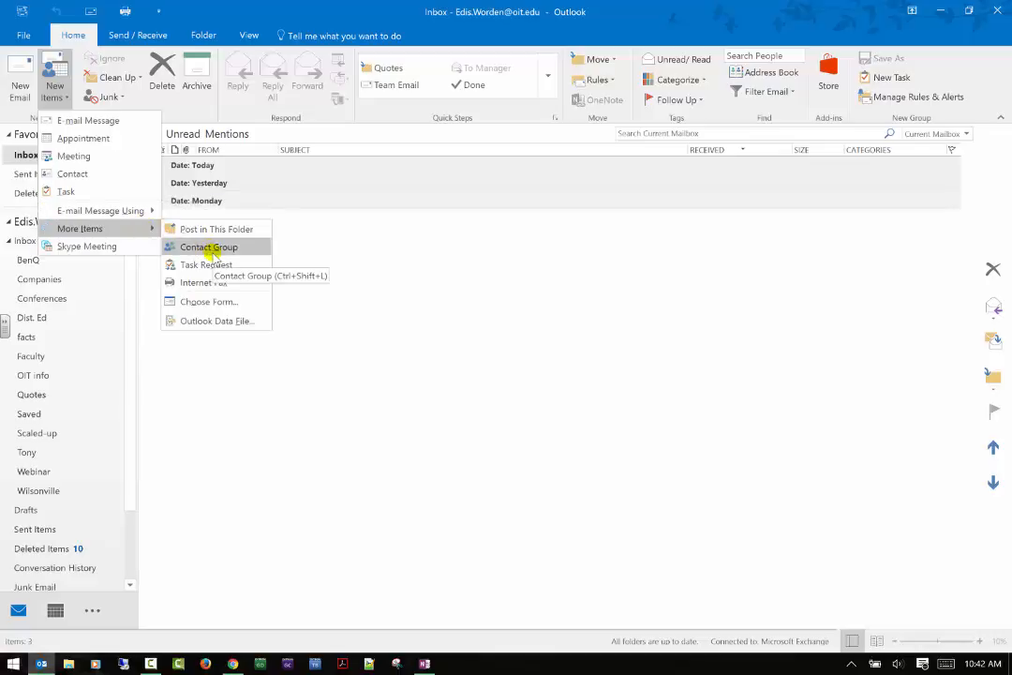
pyautogui.click(242, 320)
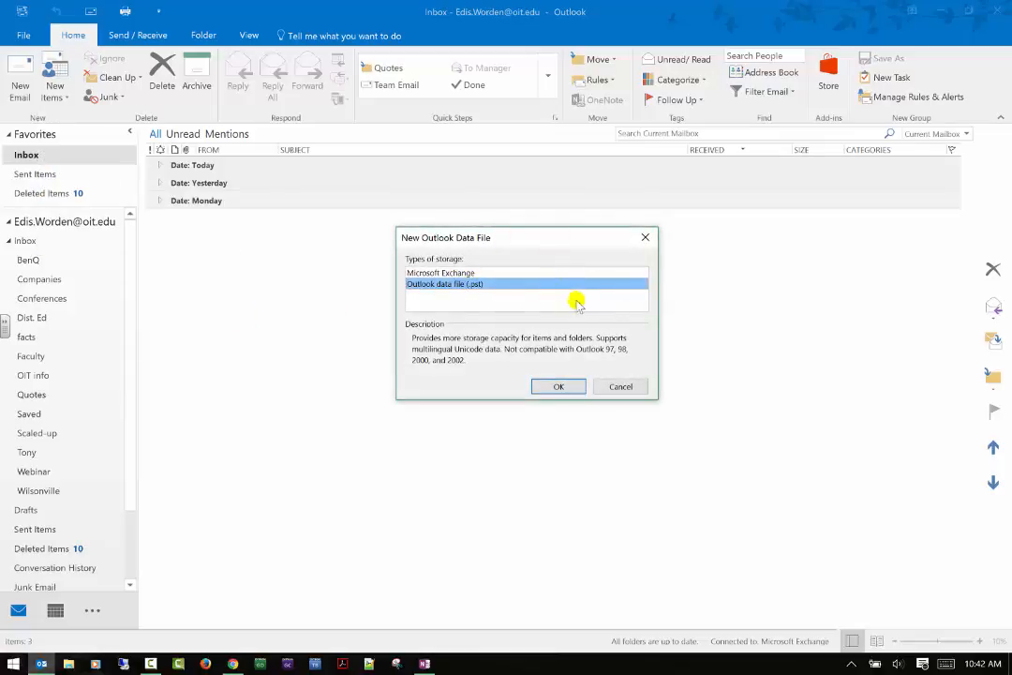
pyautogui.click(621, 386)
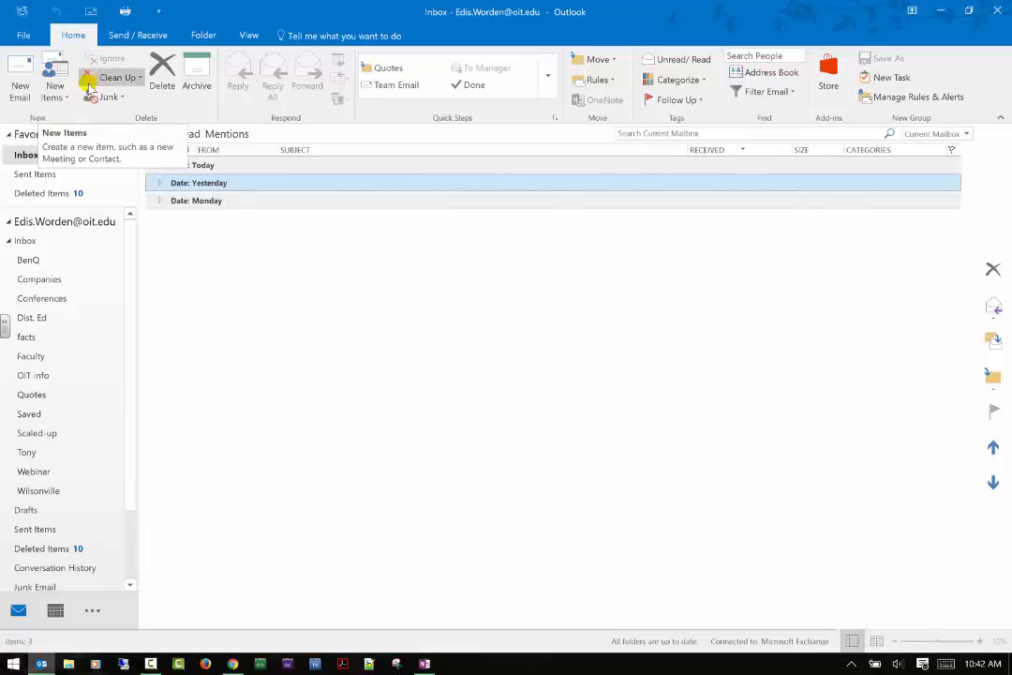
pyautogui.click(138, 79)
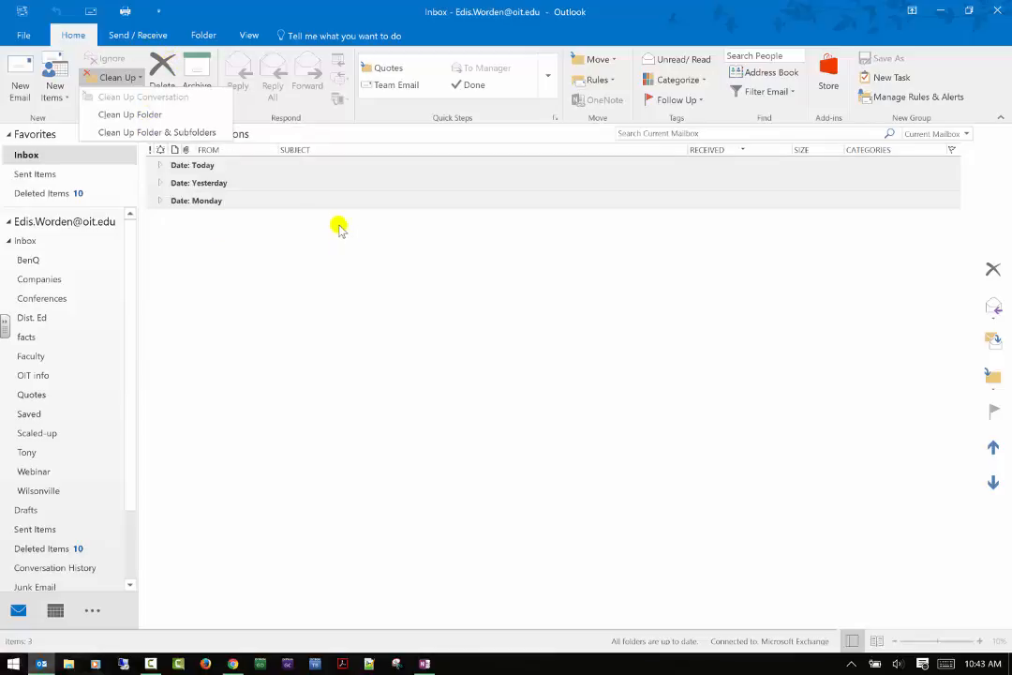
# Expand the Yesterday group in the inbox and delete the "Athletics Building Closure" message
pyautogui.click(160, 185)
pyautogui.click(160, 184)
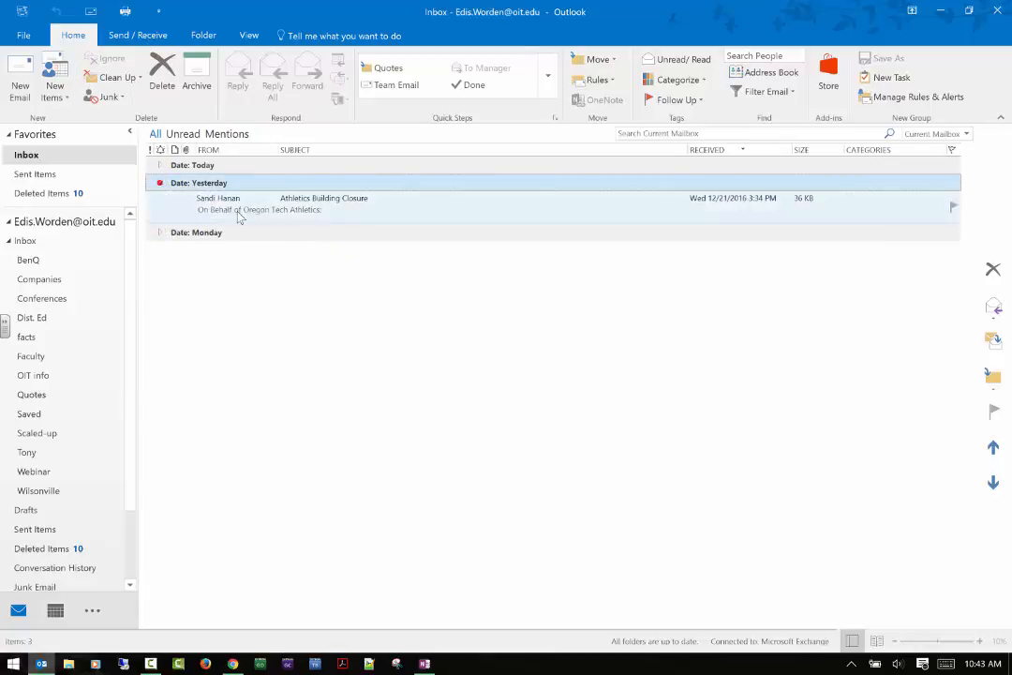
pyautogui.click(240, 213)
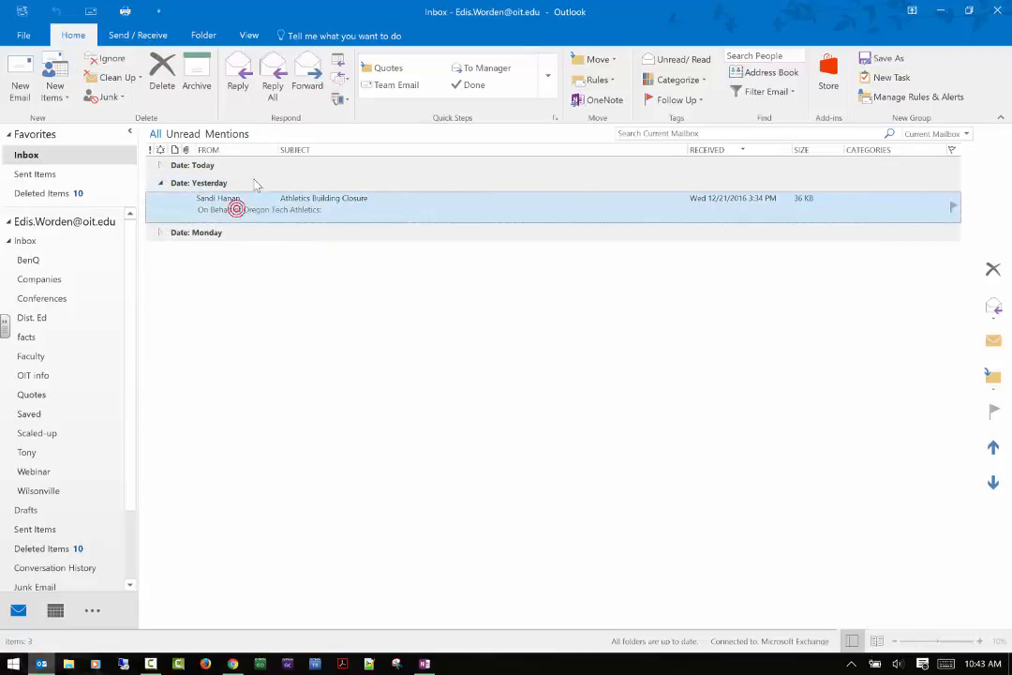
pyautogui.click(164, 59)
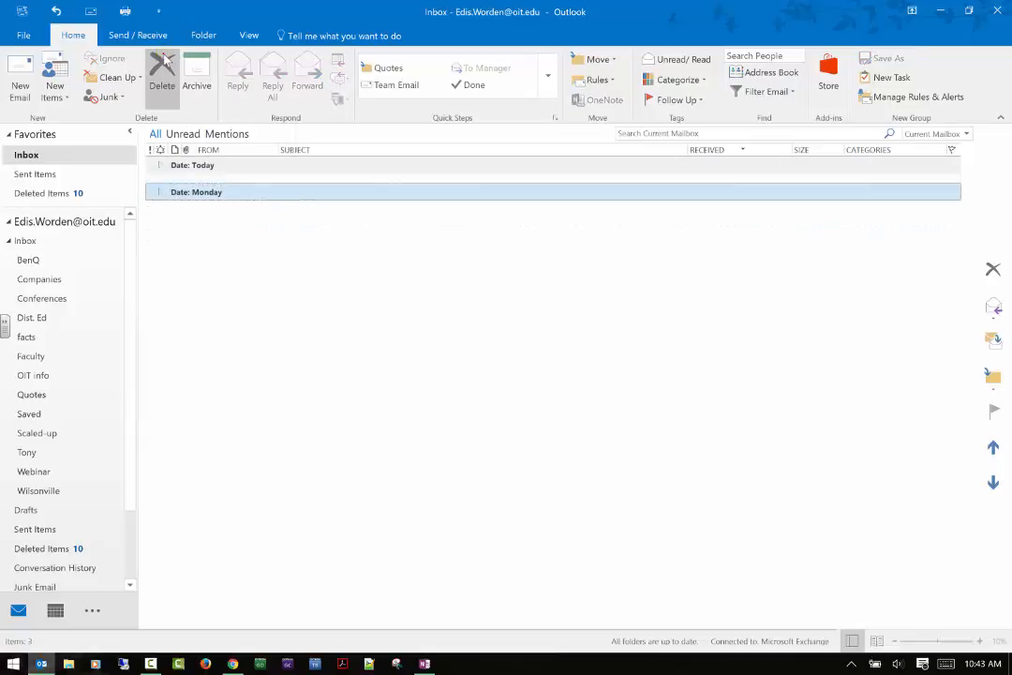
# Try to archive the "Boivin Hall 198" message from the Monday group, dismiss the archive folder setup and collapse the group
pyautogui.click(160, 183)
pyautogui.click(305, 204)
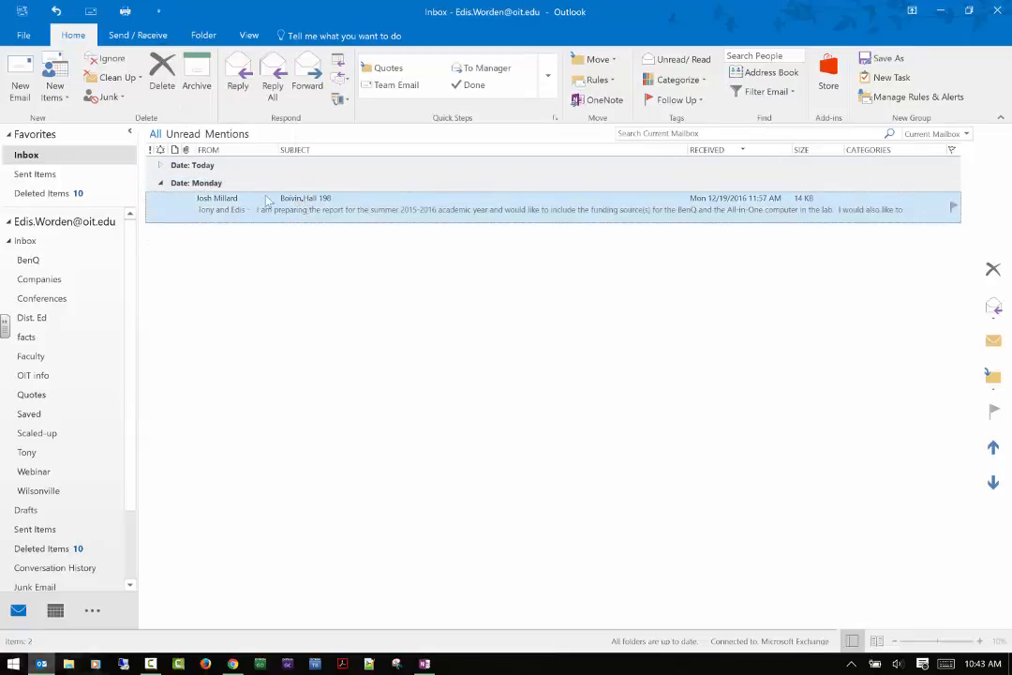
pyautogui.click(193, 71)
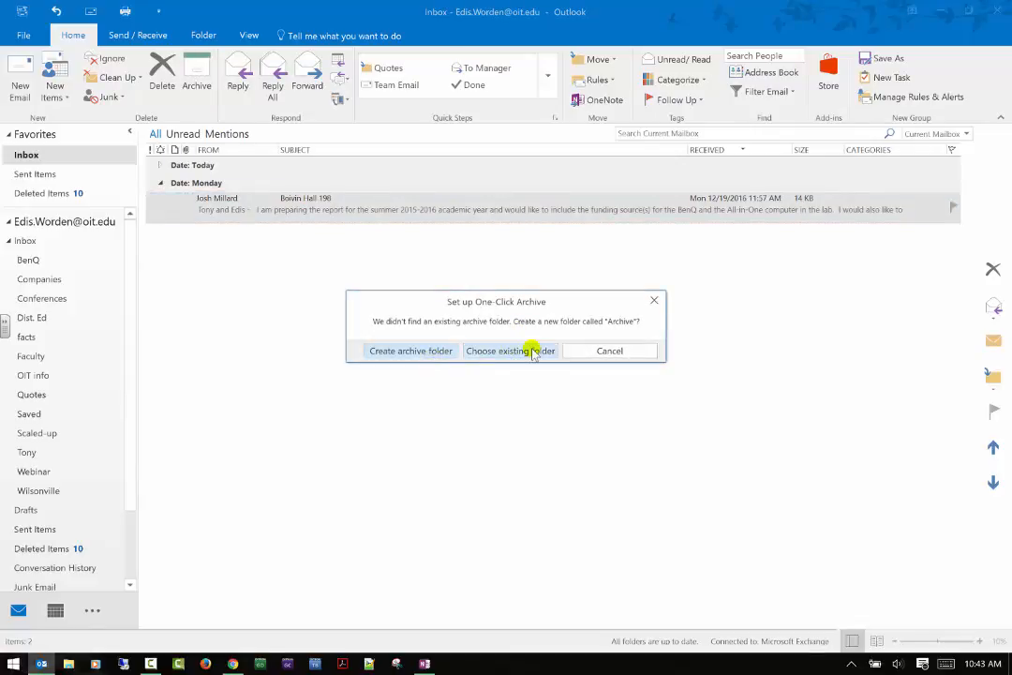
pyautogui.click(654, 299)
pyautogui.click(160, 184)
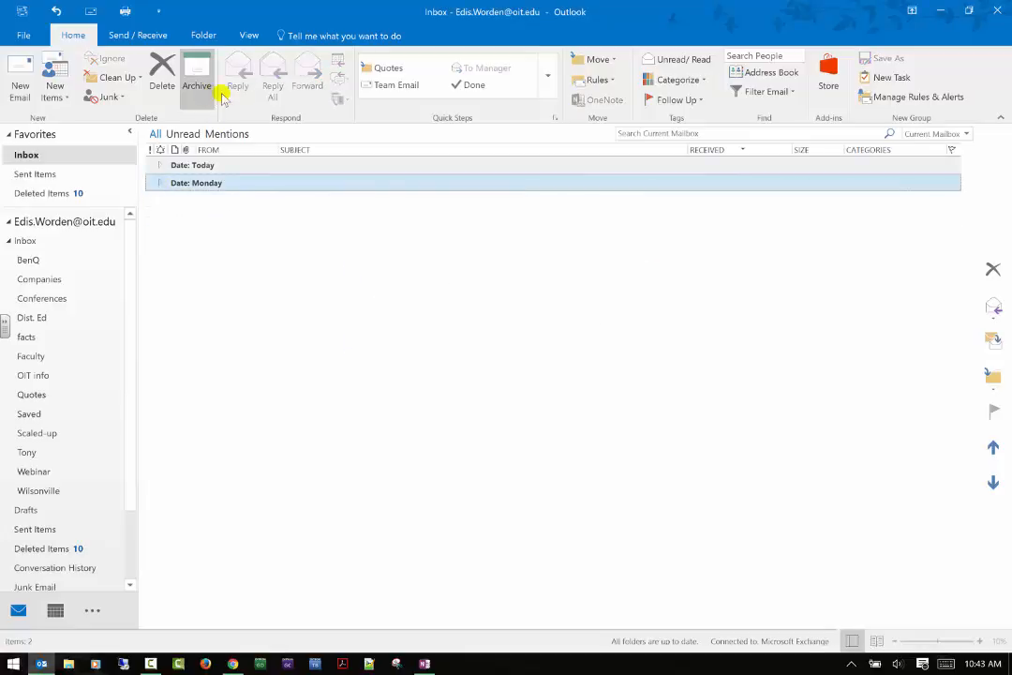
# Open the "Extron training" message in the Today group to view it, close it and collapse the group
pyautogui.click(161, 165)
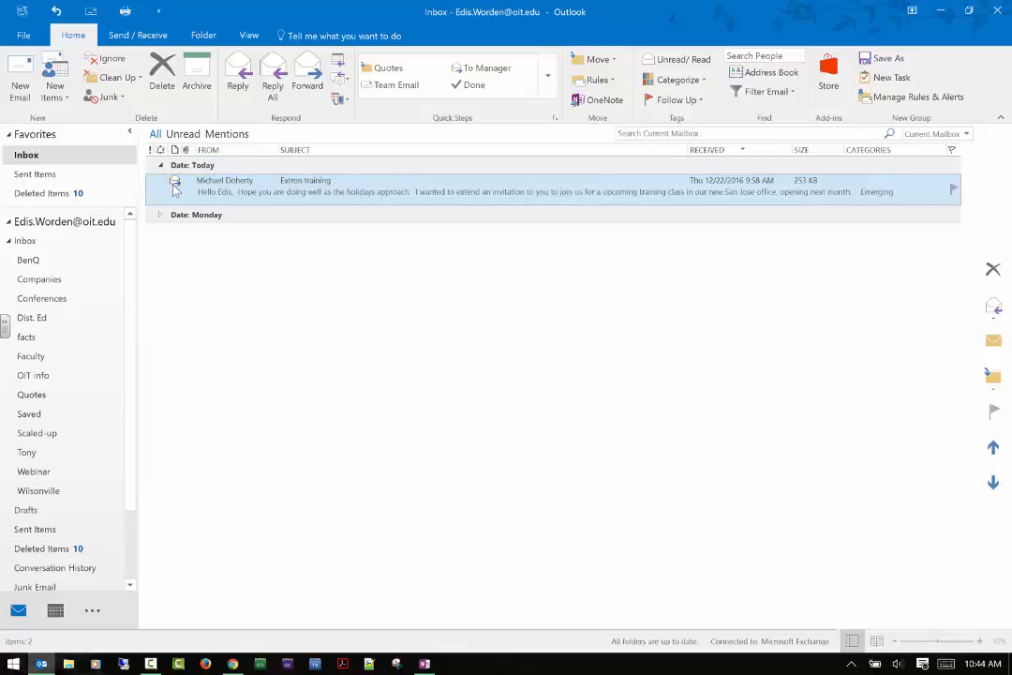
pyautogui.doubleClick(216, 184)
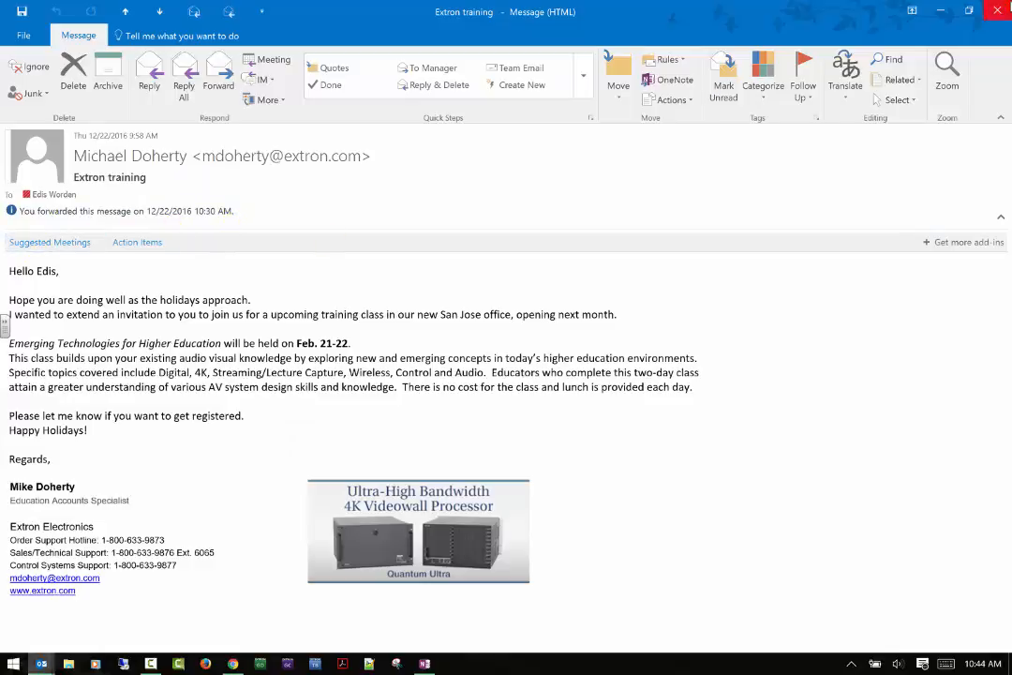
pyautogui.press('Escape')
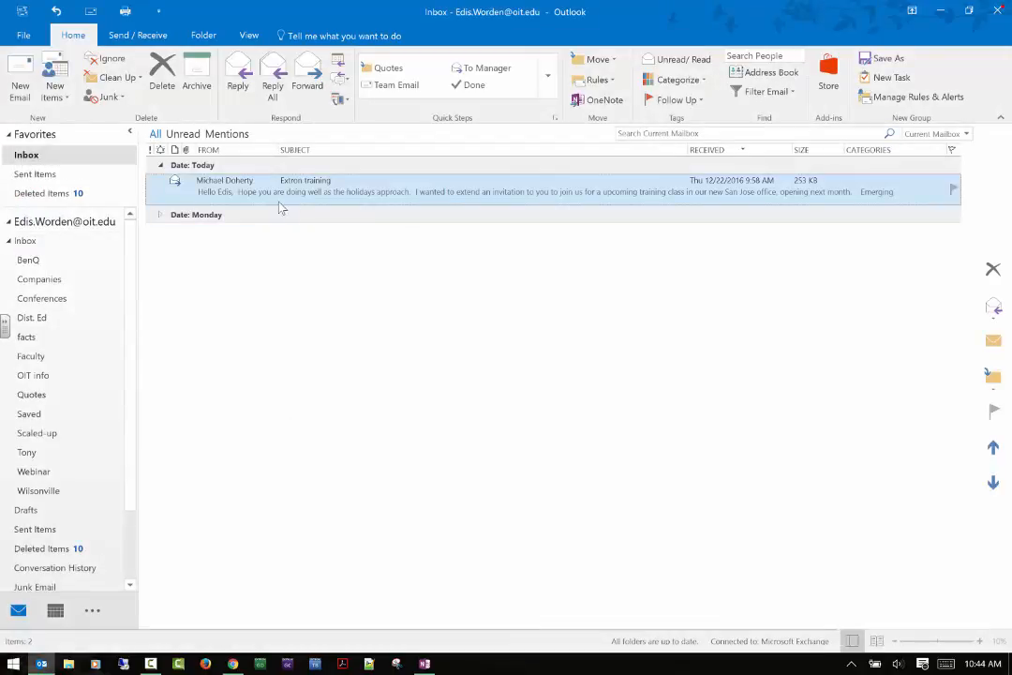
pyautogui.click(160, 165)
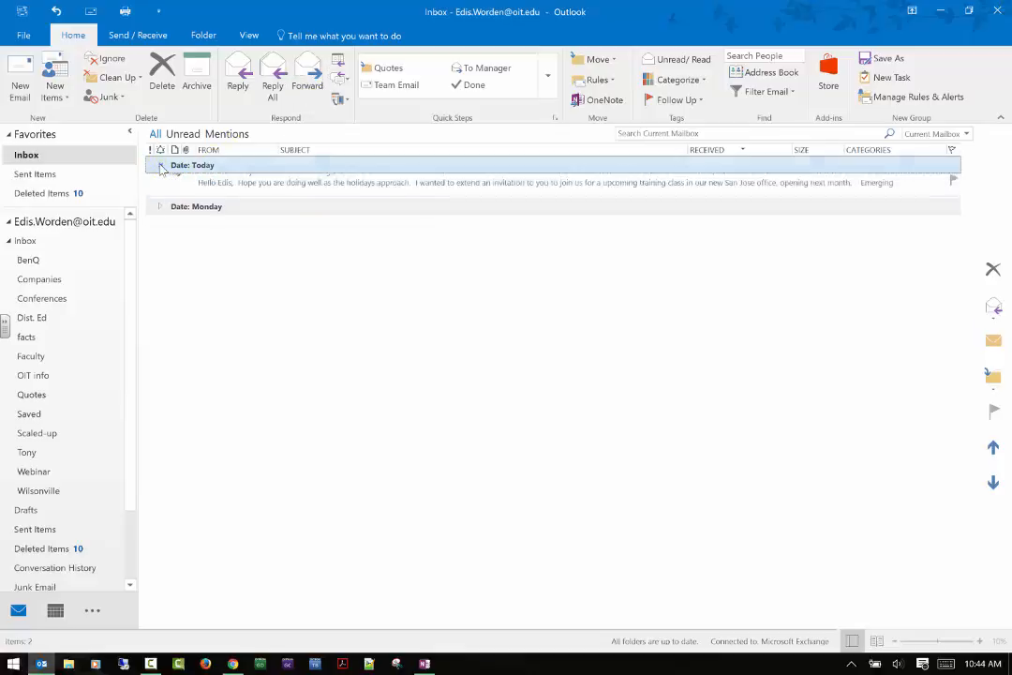
# Start an instant message reply to the sender of the "Extron training" message and close the conversation without sending anything
pyautogui.click(161, 165)
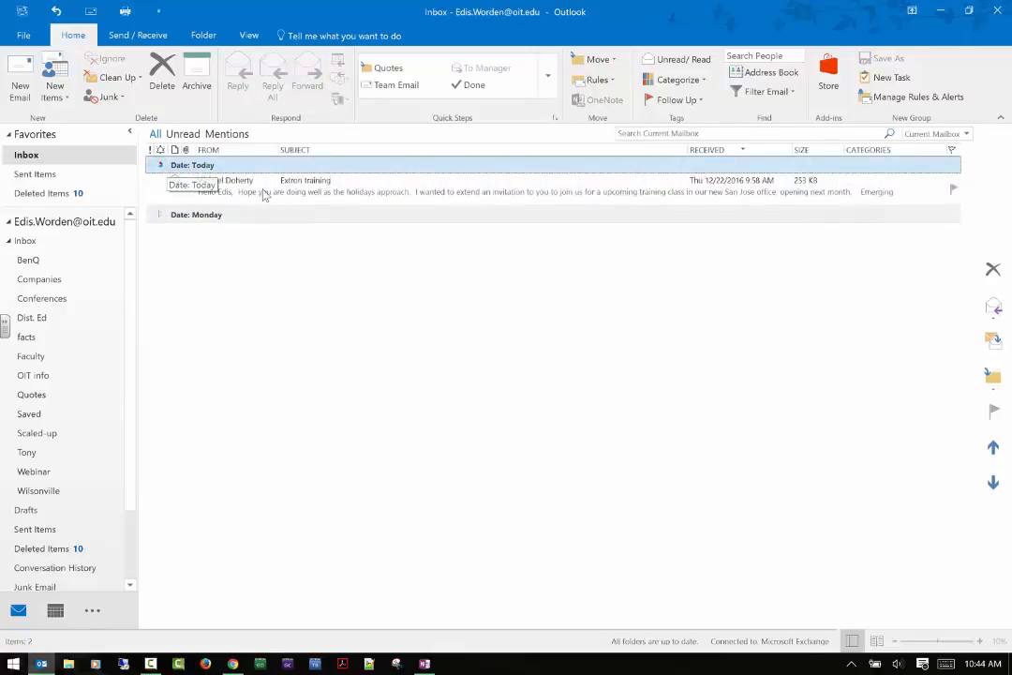
pyautogui.press('Down')
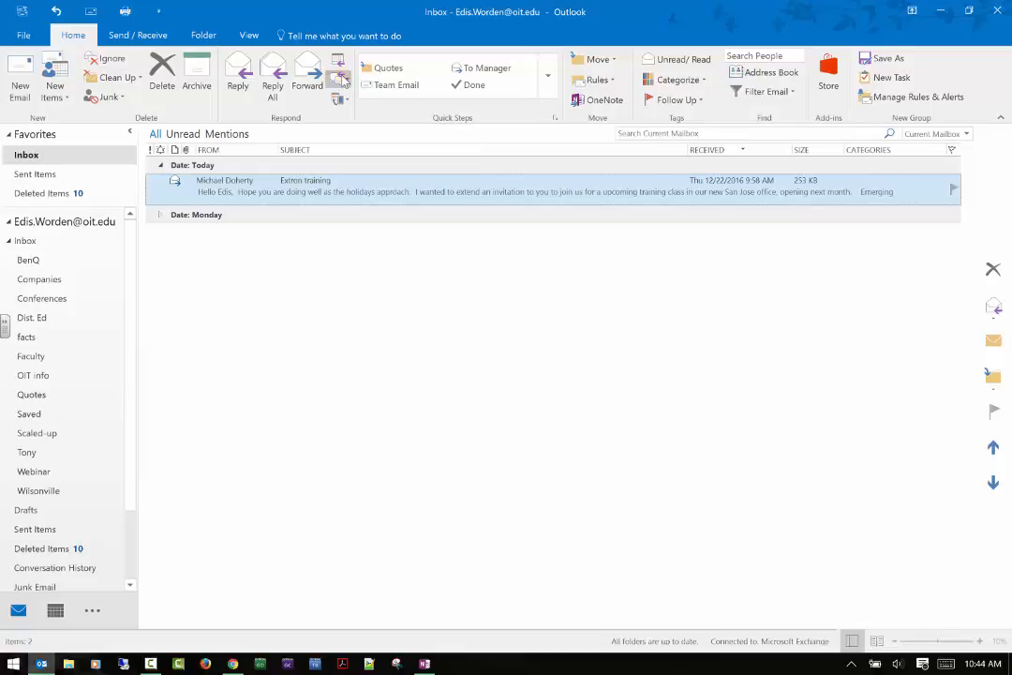
pyautogui.click(341, 79)
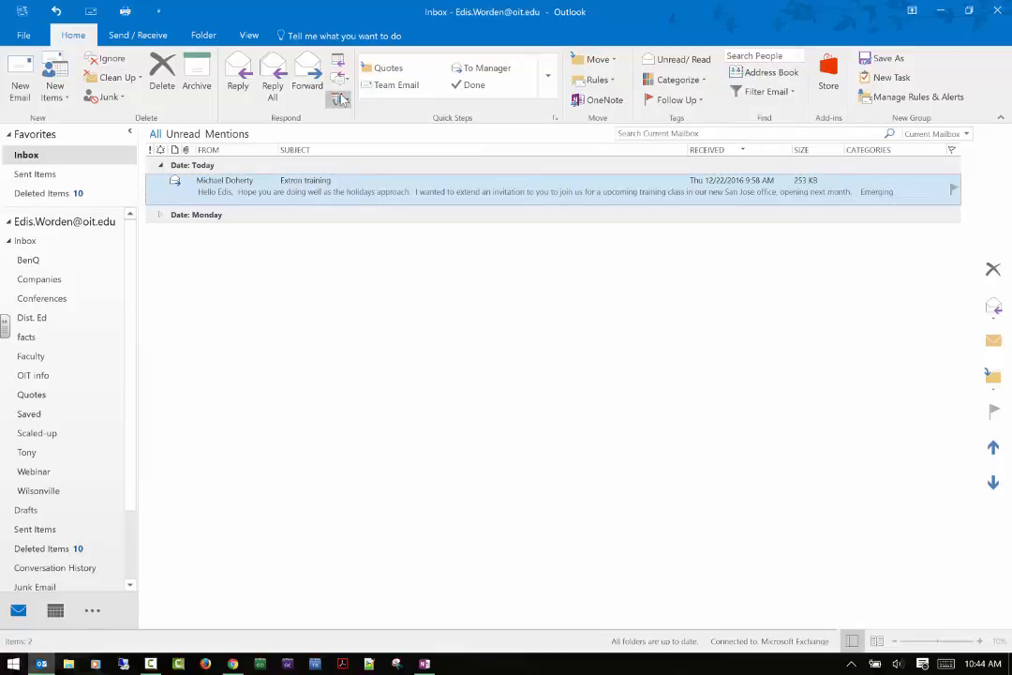
pyautogui.click(340, 99)
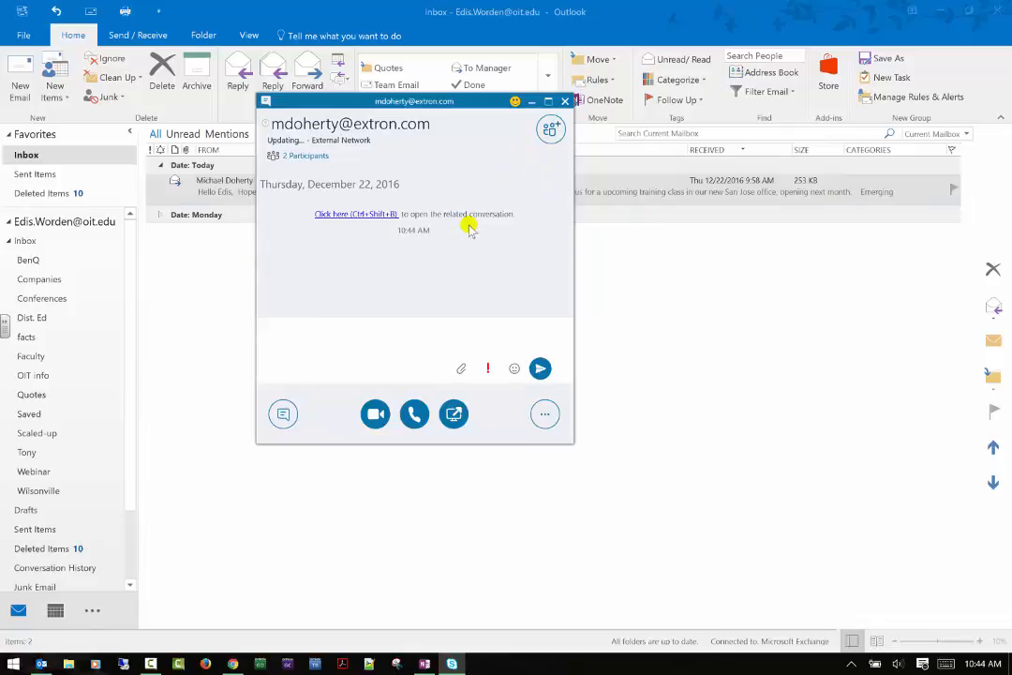
pyautogui.click(565, 100)
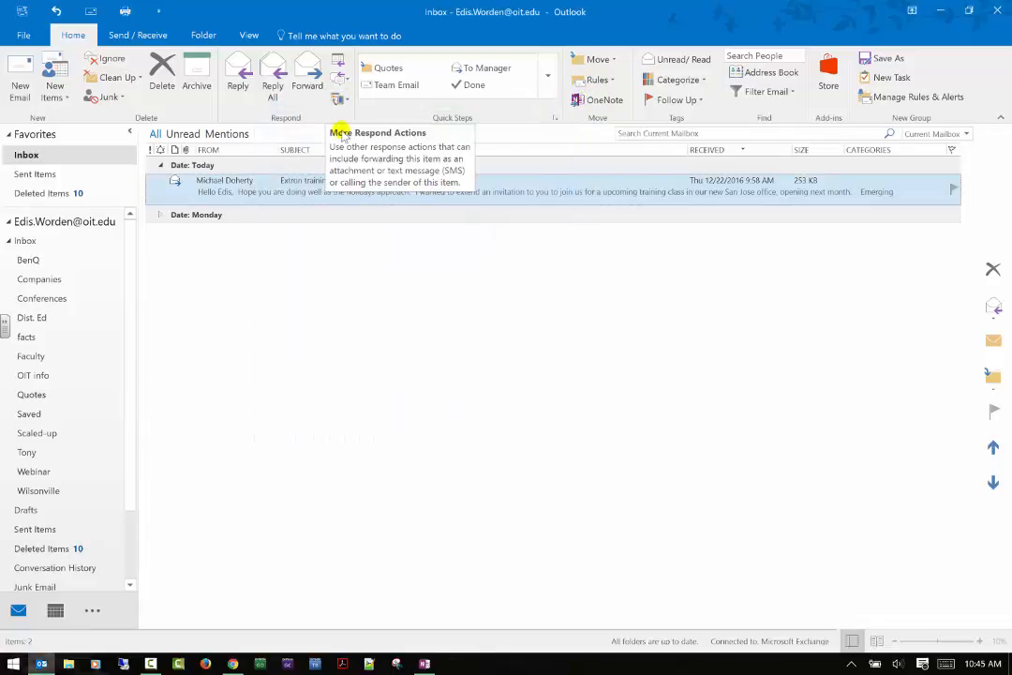
# Examine the additional respond actions, such as forwarding as an attachment or calling the sender, and the available Quick Steps
pyautogui.click(339, 99)
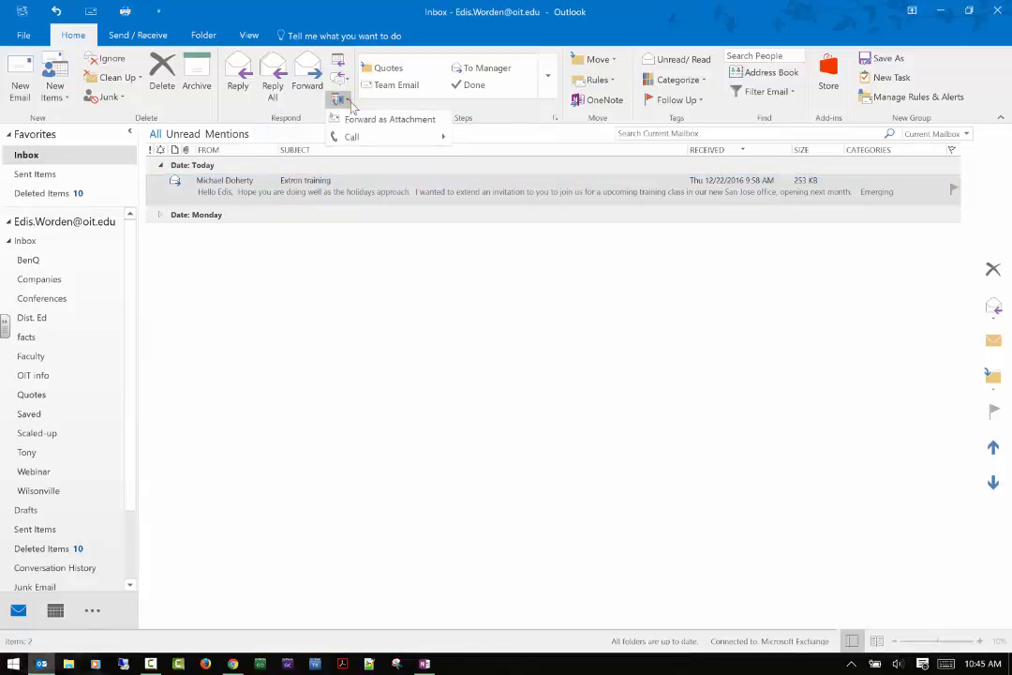
pyautogui.moveTo(349, 136)
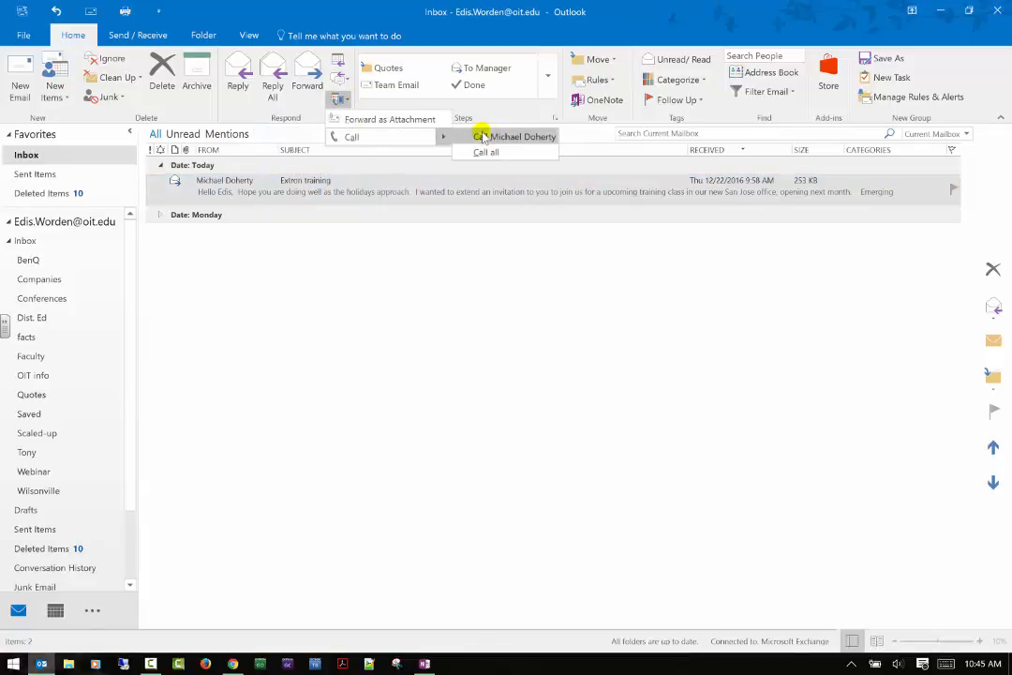
pyautogui.click(573, 260)
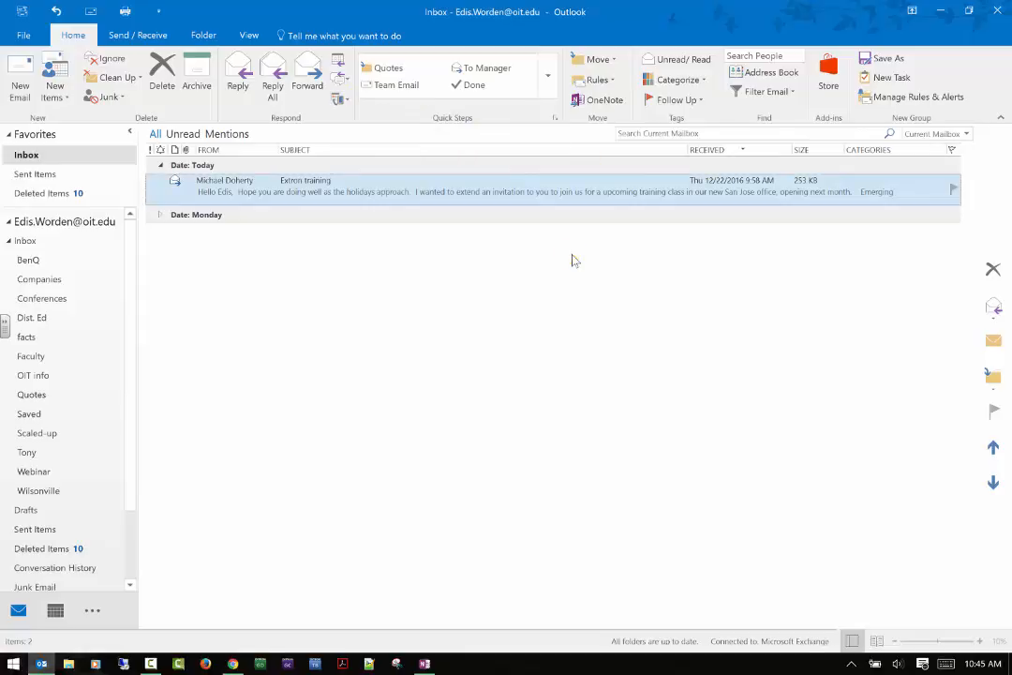
pyautogui.click(549, 77)
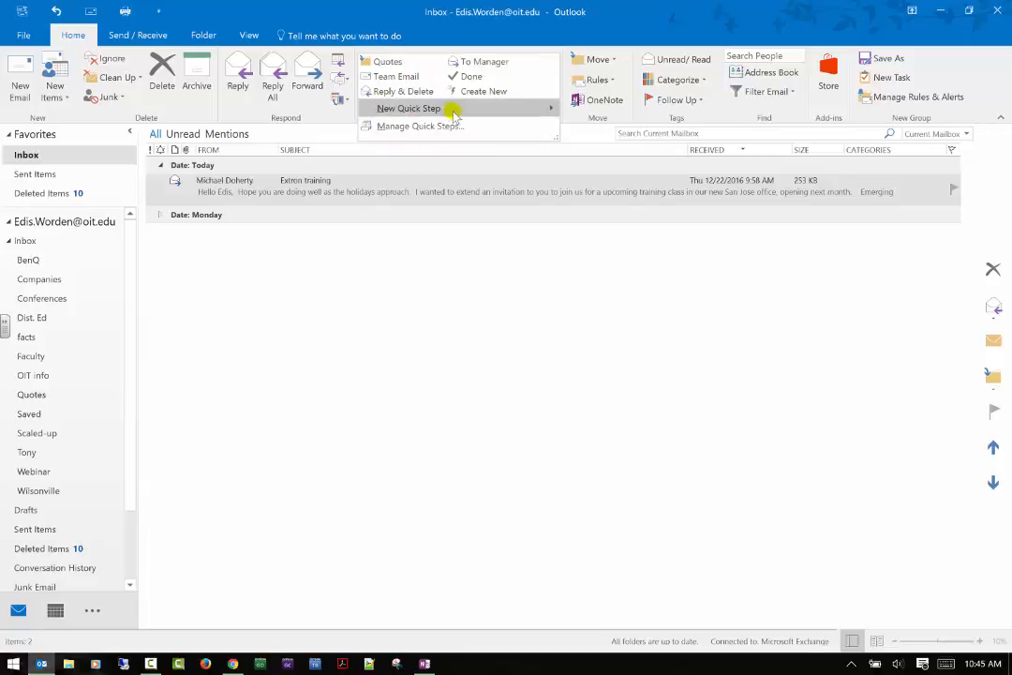
pyautogui.click(497, 260)
pyautogui.click(104, 98)
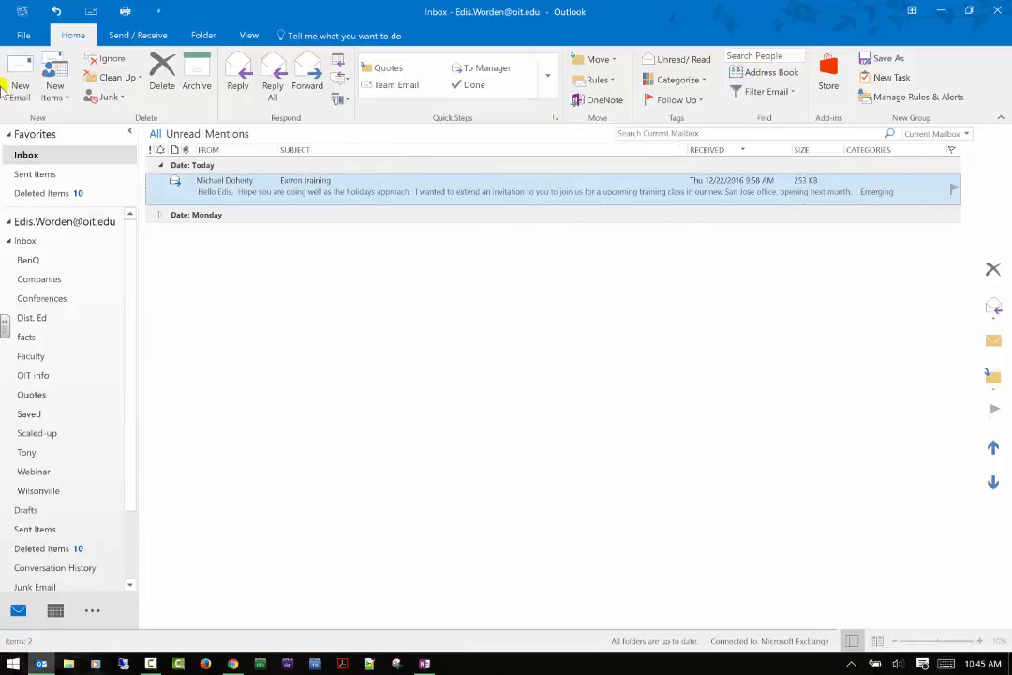
# Move the "Extron training" message to the Saved folder and undo the move
pyautogui.click(616, 60)
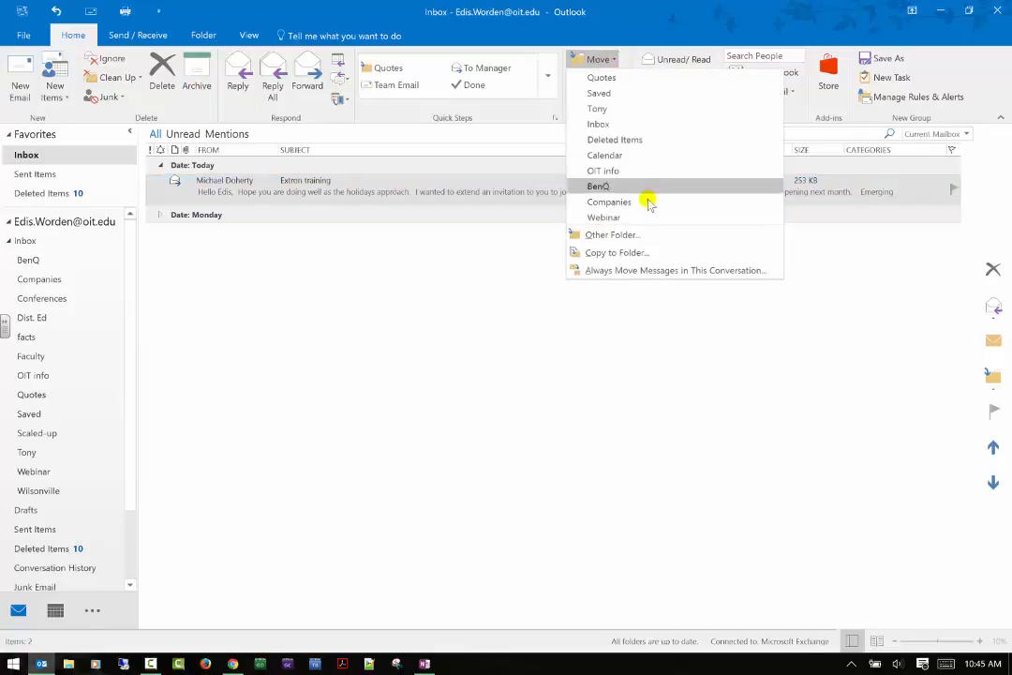
pyautogui.click(602, 93)
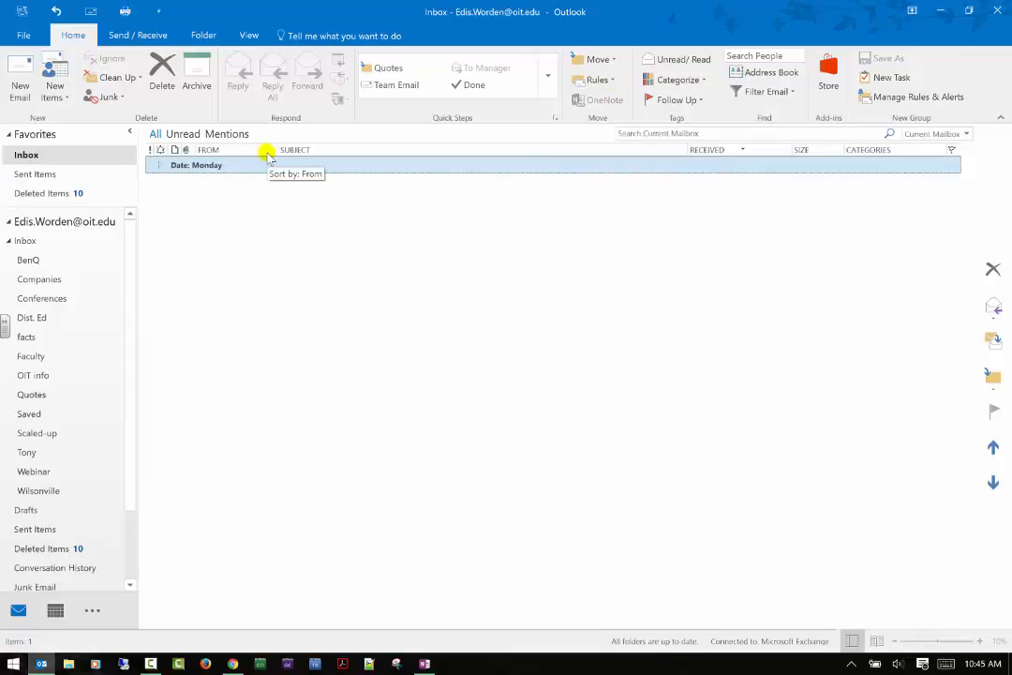
pyautogui.click(47, 14)
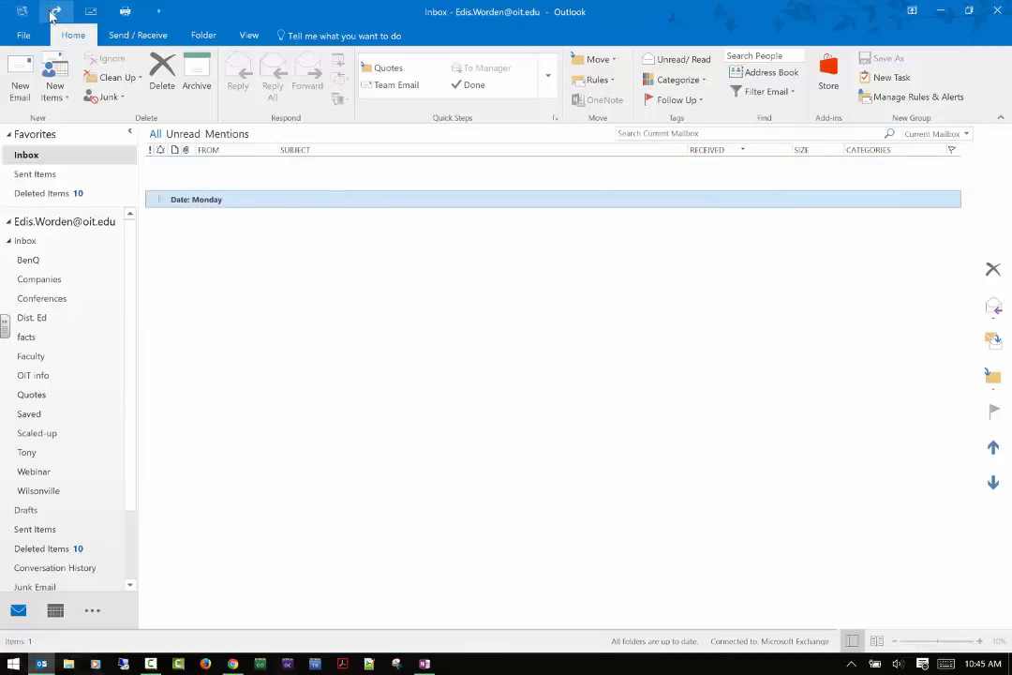
pyautogui.click(159, 165)
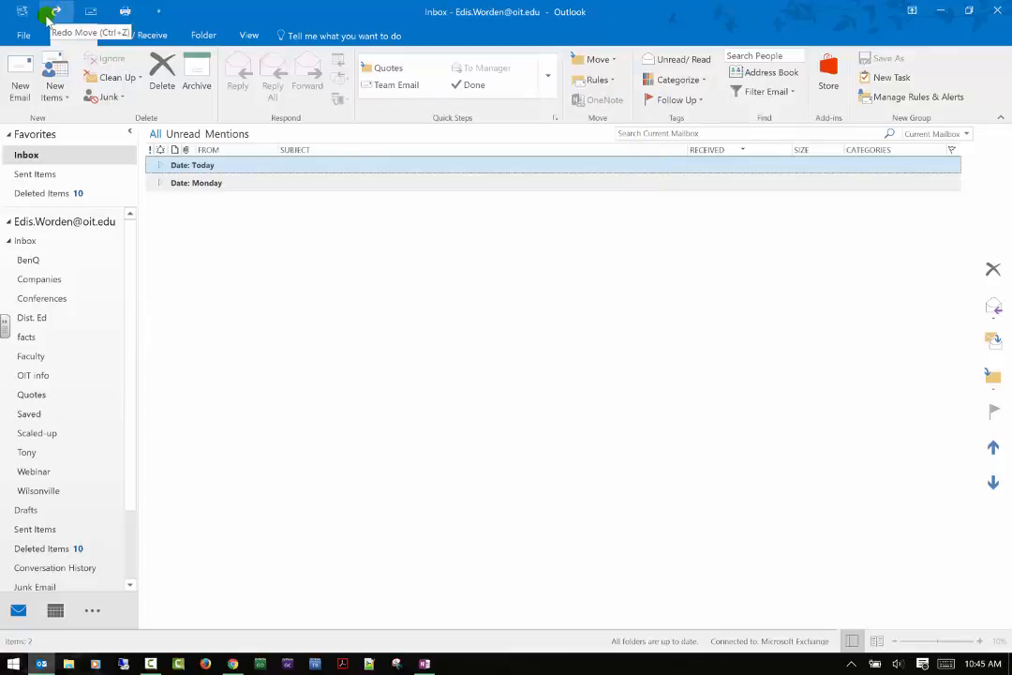
# Expand the Today group in the inbox and select the "Extron training" message
pyautogui.rightClick(473, 272)
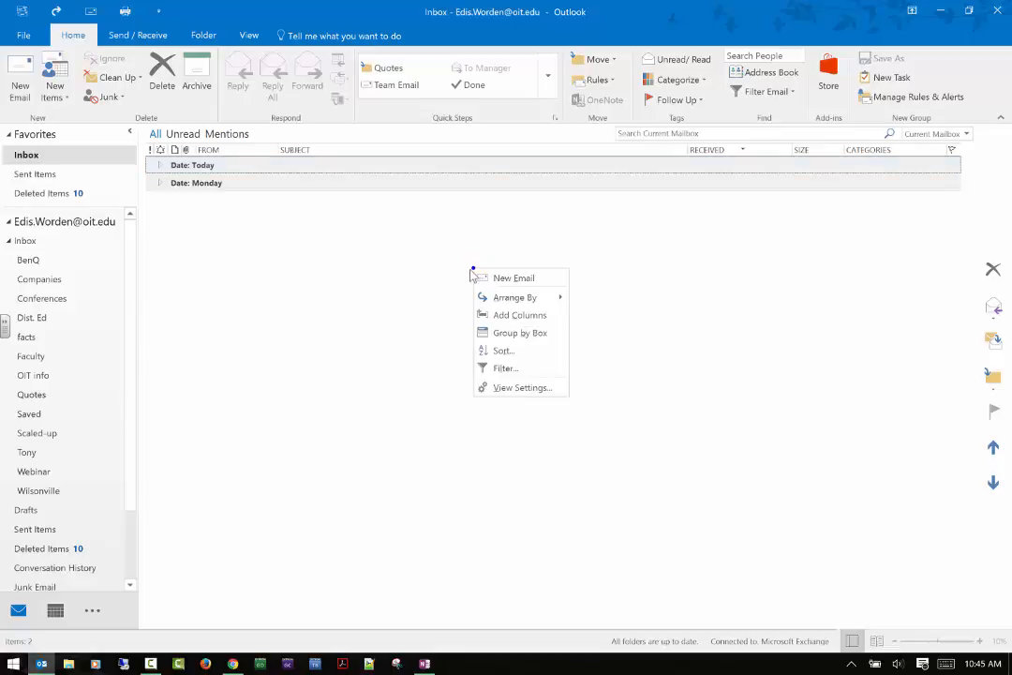
pyautogui.moveTo(240, 168); pyautogui.dragTo(172, 168)
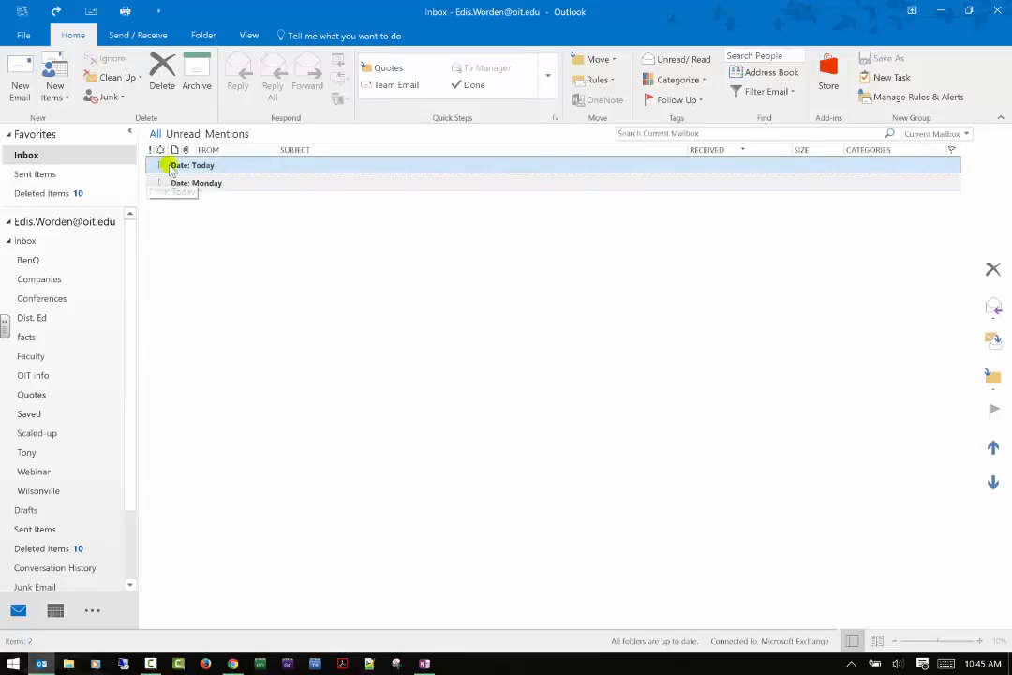
pyautogui.doubleClick(173, 167)
pyautogui.click(237, 196)
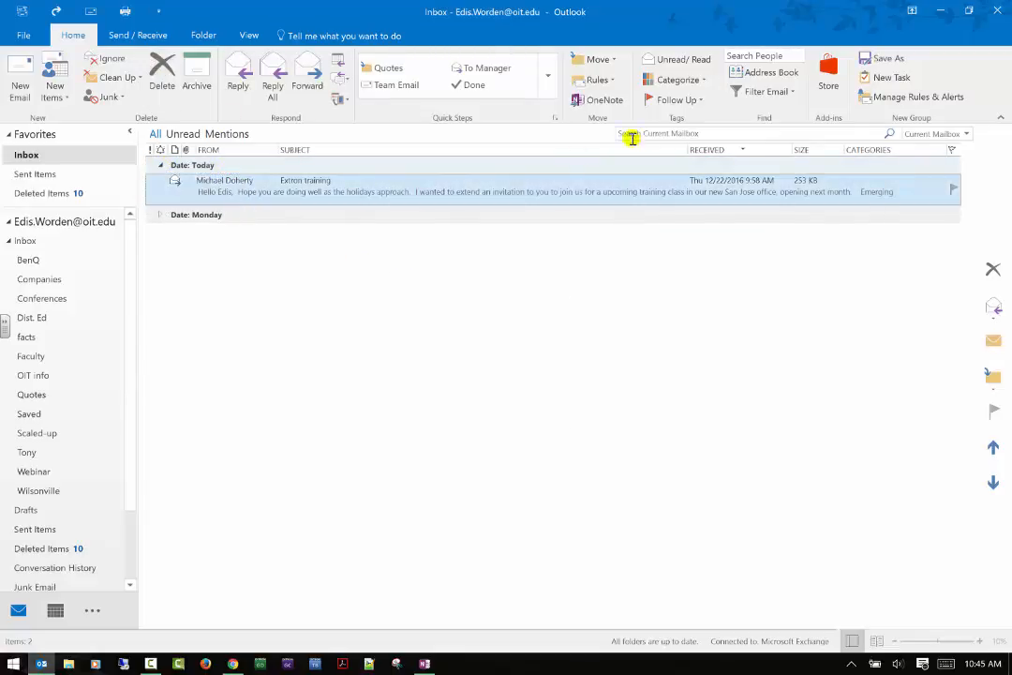
# Move the "Extron training" message to the BenQ folder and undo the move
pyautogui.click(598, 59)
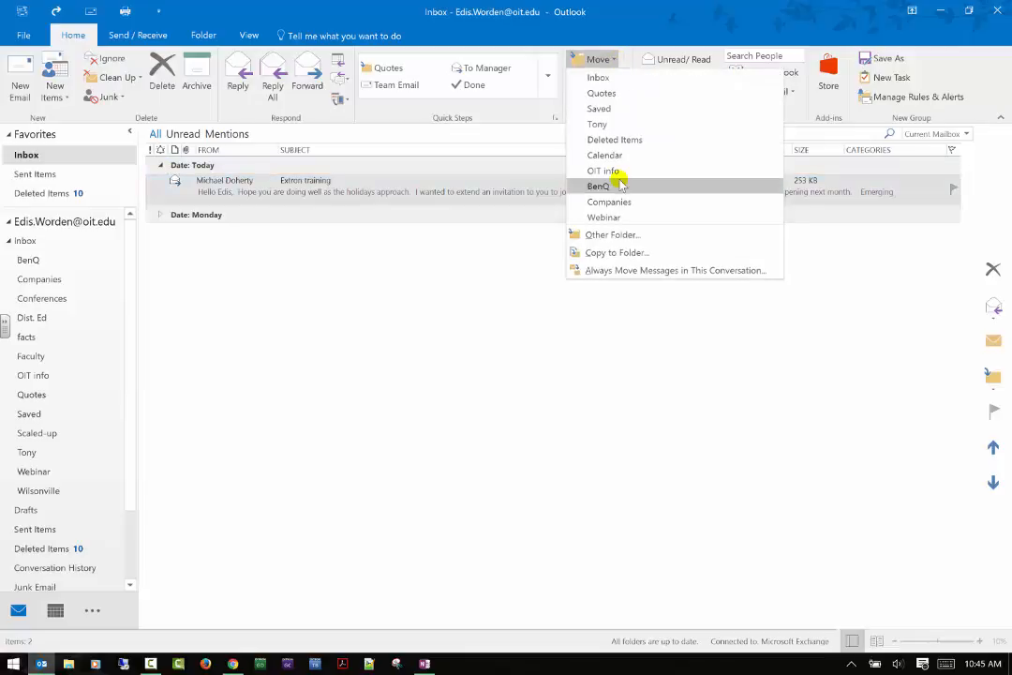
pyautogui.click(620, 185)
pyautogui.rightClick(217, 221)
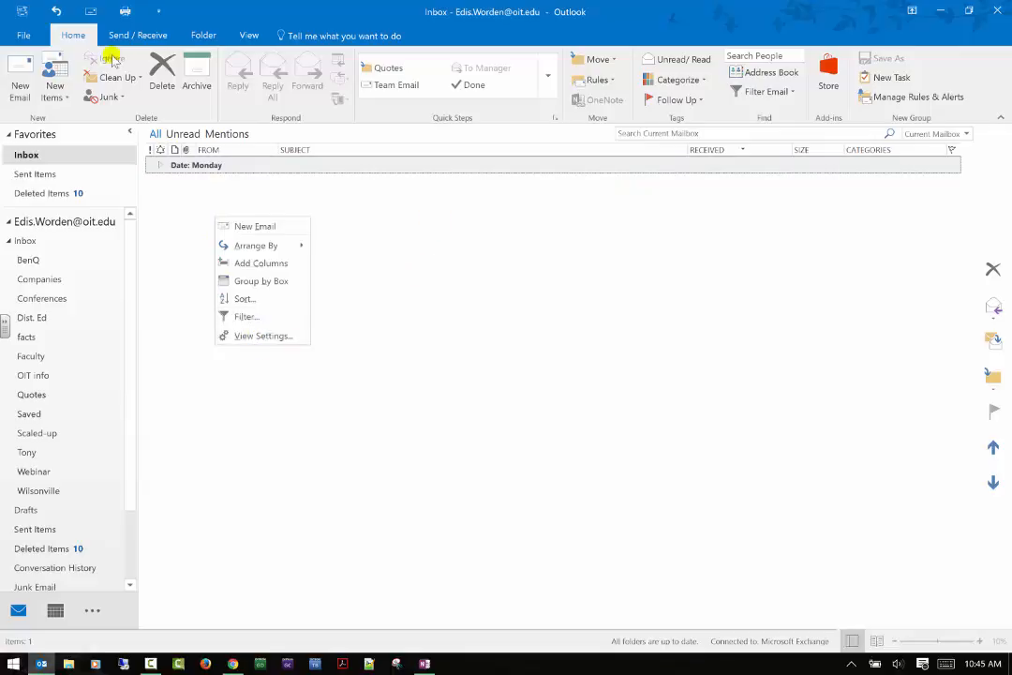
pyautogui.click(55, 11)
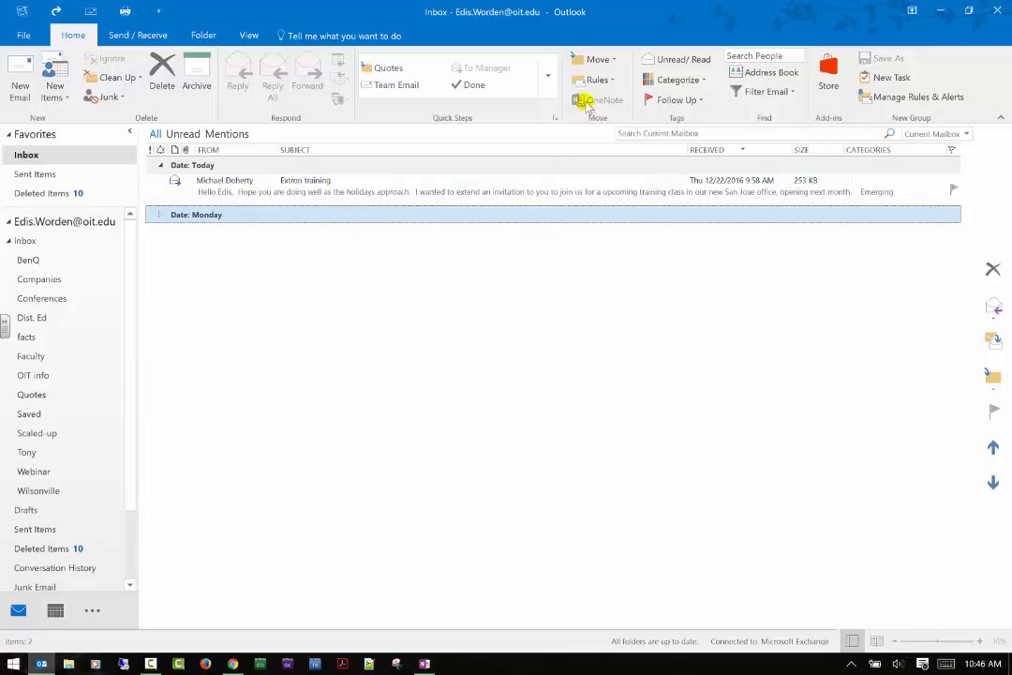
# Start sending the "Extron training" message to OneNote and expand the MS Calendar notebook in the list of destinations
pyautogui.click(572, 180)
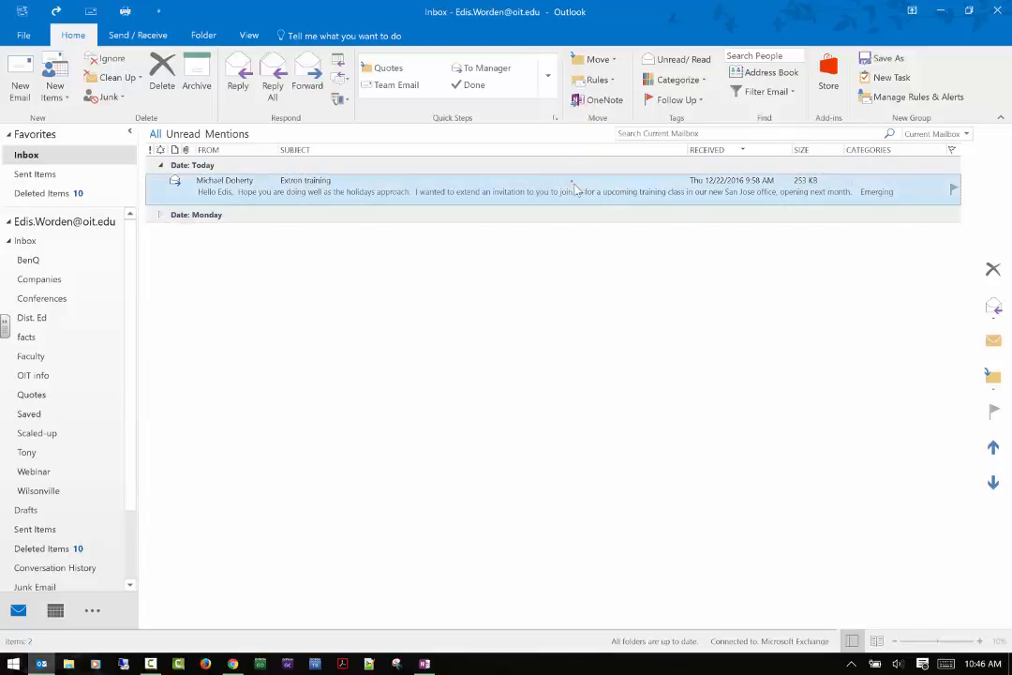
pyautogui.click(583, 101)
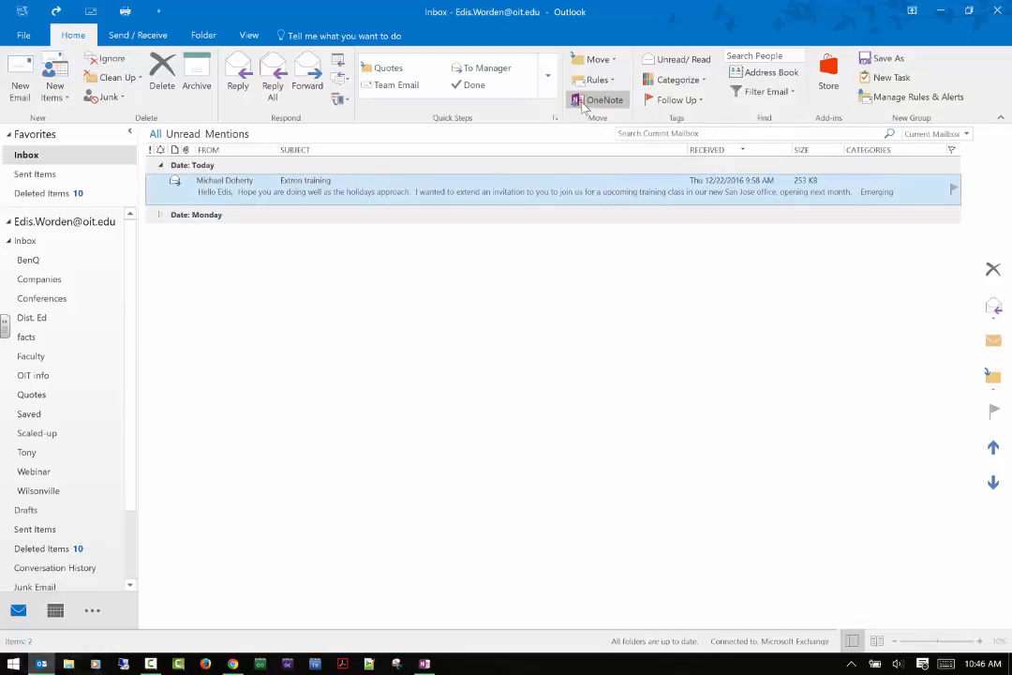
pyautogui.scroll(-2, 488, 332)
pyautogui.scroll(-2, 533, 375)
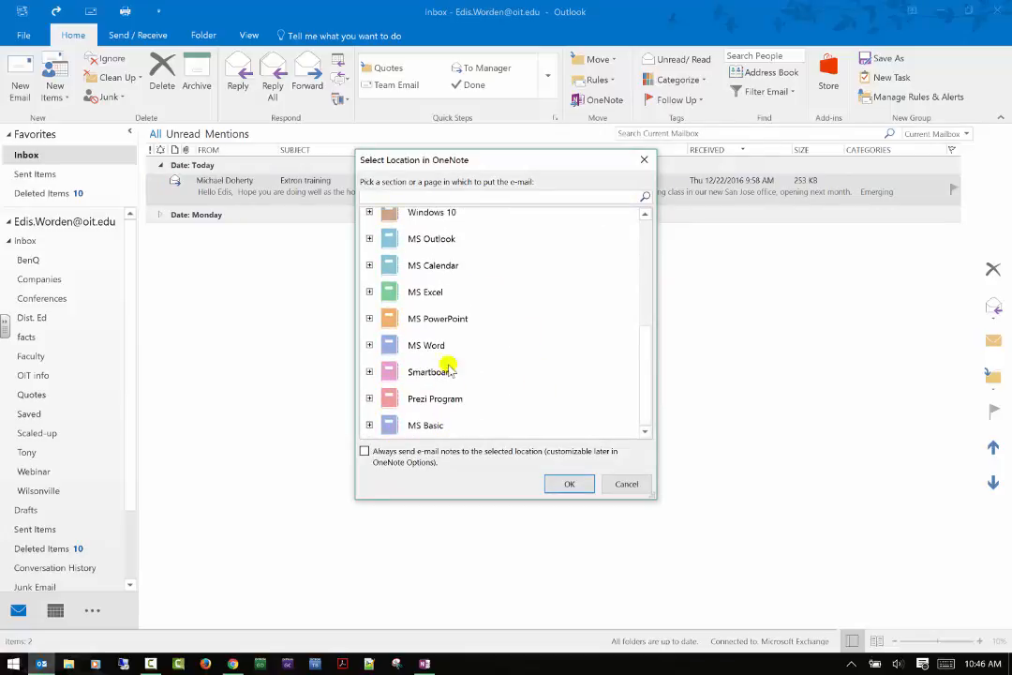
pyautogui.click(440, 270)
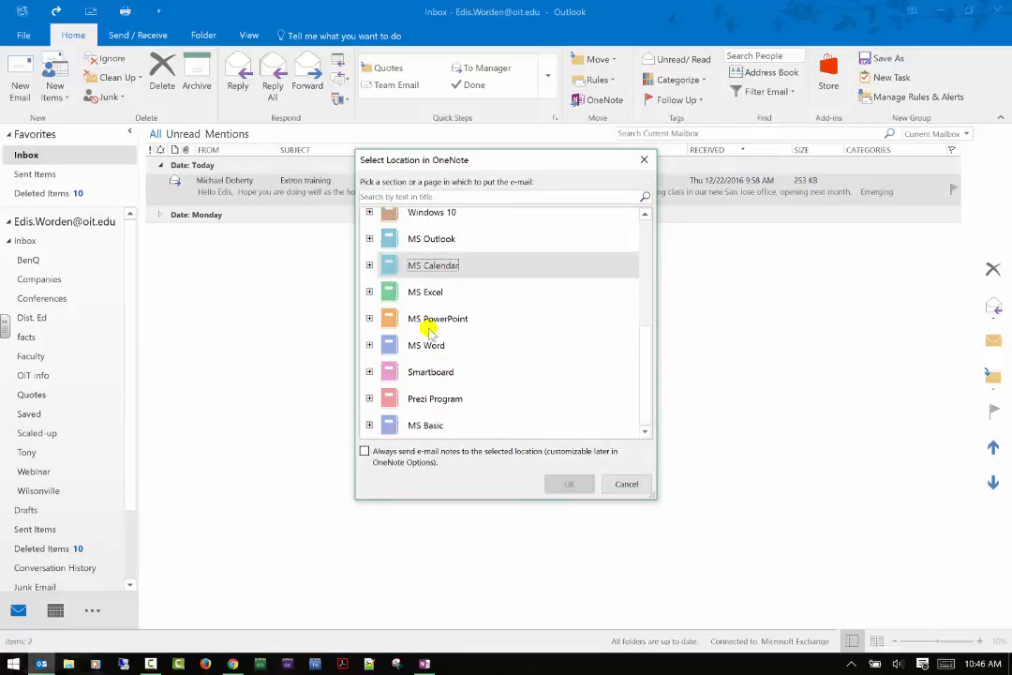
pyautogui.click(368, 265)
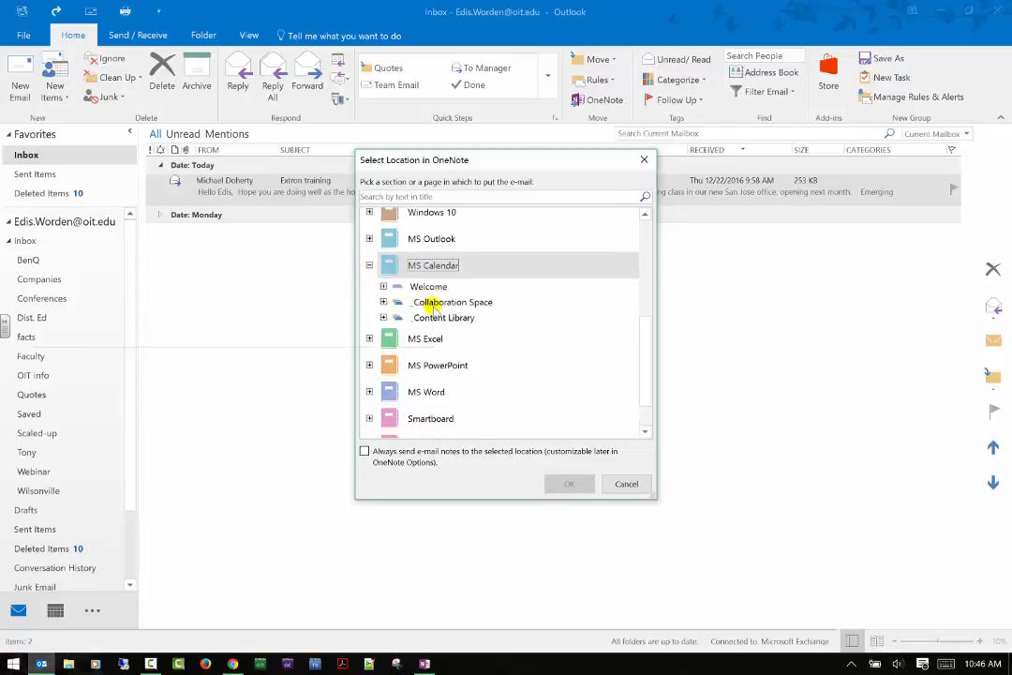
# Send the message to the "Getting Started with the Collaboration Space" page under _Collaboration Space and minimize OneNote to return to Outlook
pyautogui.click(432, 303)
pyautogui.click(383, 302)
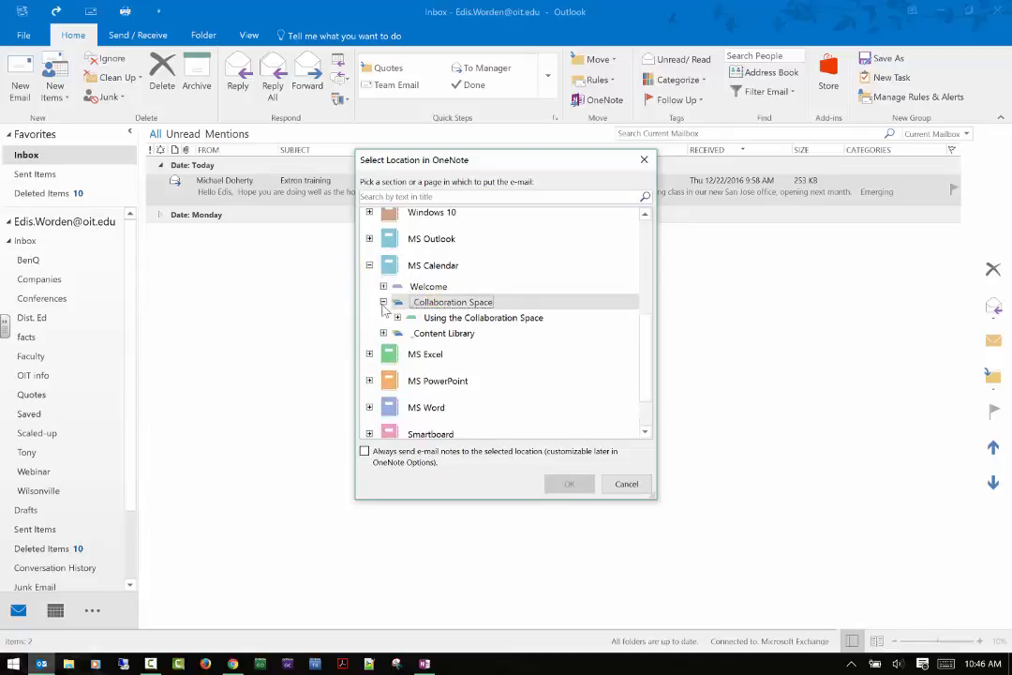
pyautogui.click(435, 319)
pyautogui.click(398, 319)
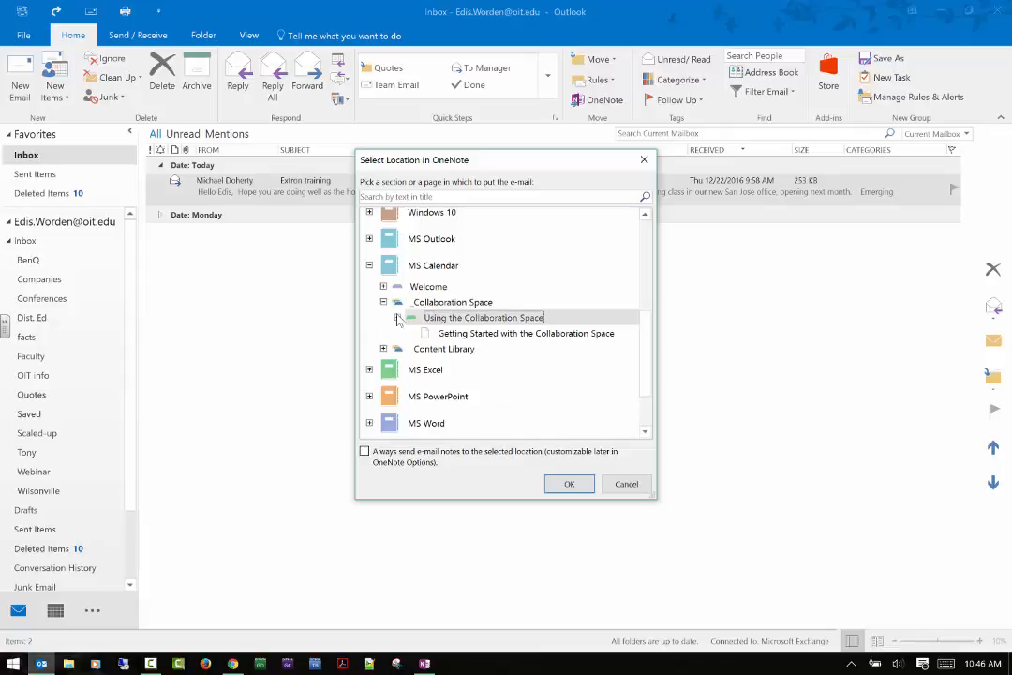
pyautogui.click(466, 334)
pyautogui.click(574, 483)
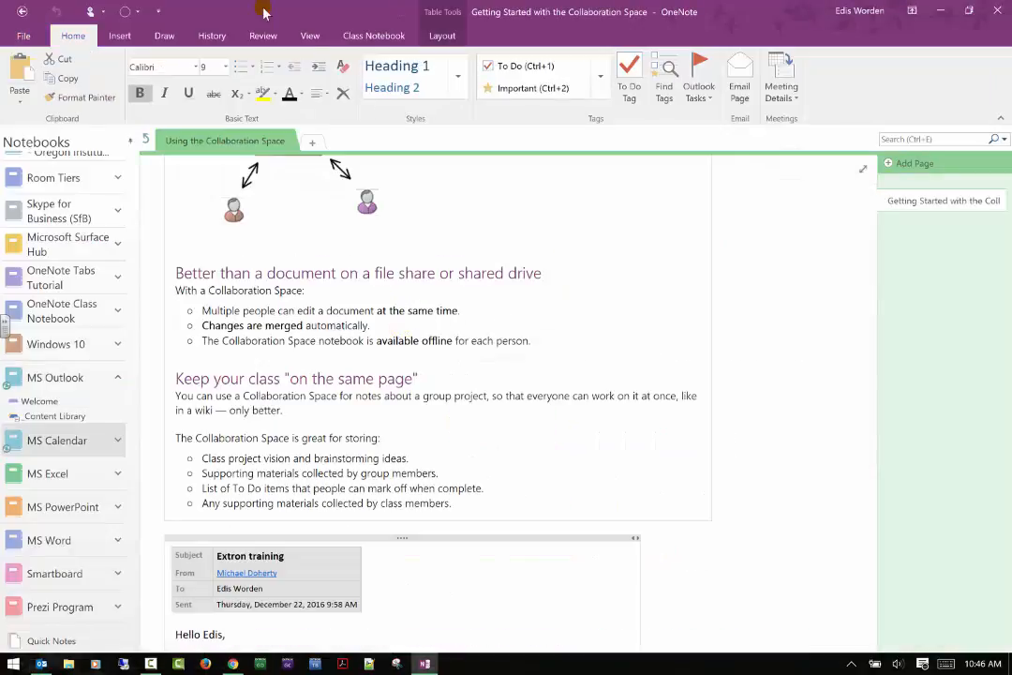
pyautogui.click(942, 9)
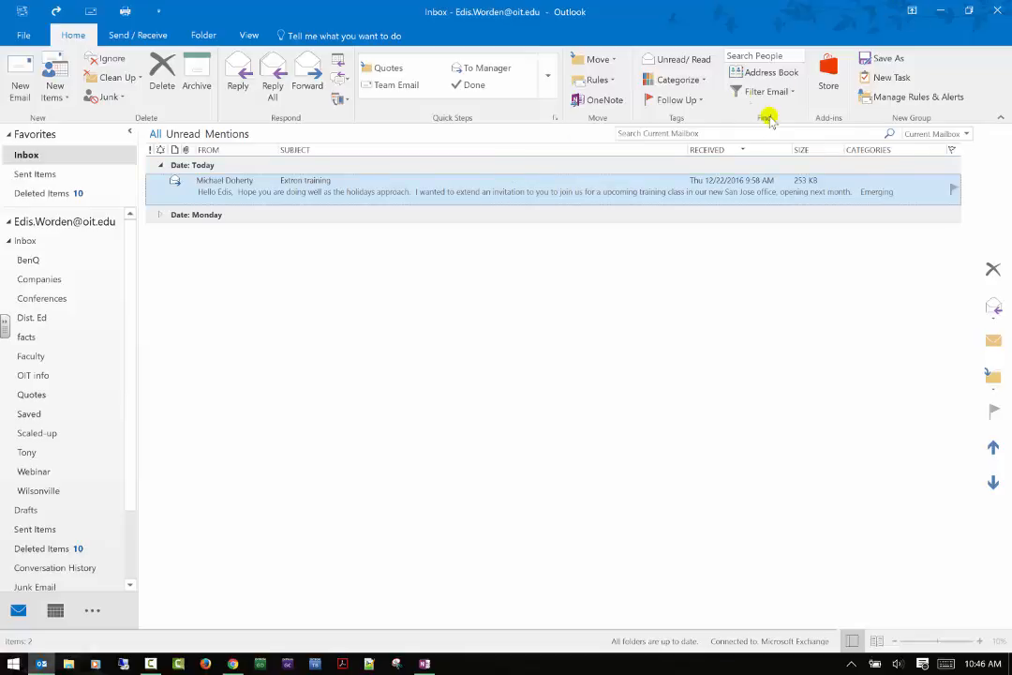
# Mark the "Extron training" message as unread and mark it as read again
pyautogui.rightClick(180, 192)
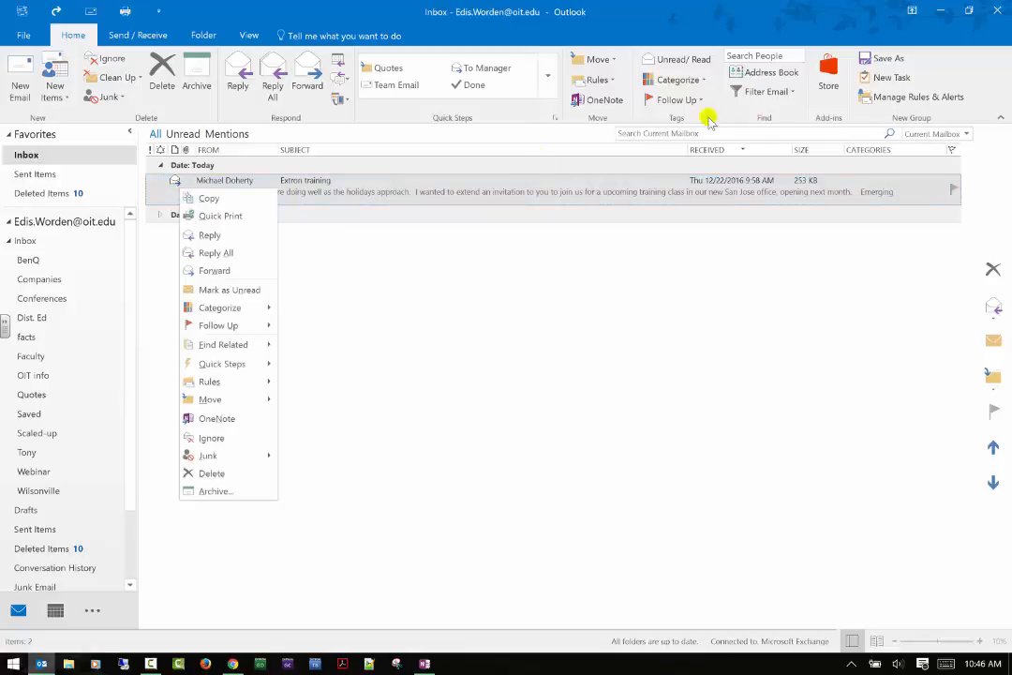
pyautogui.click(383, 187)
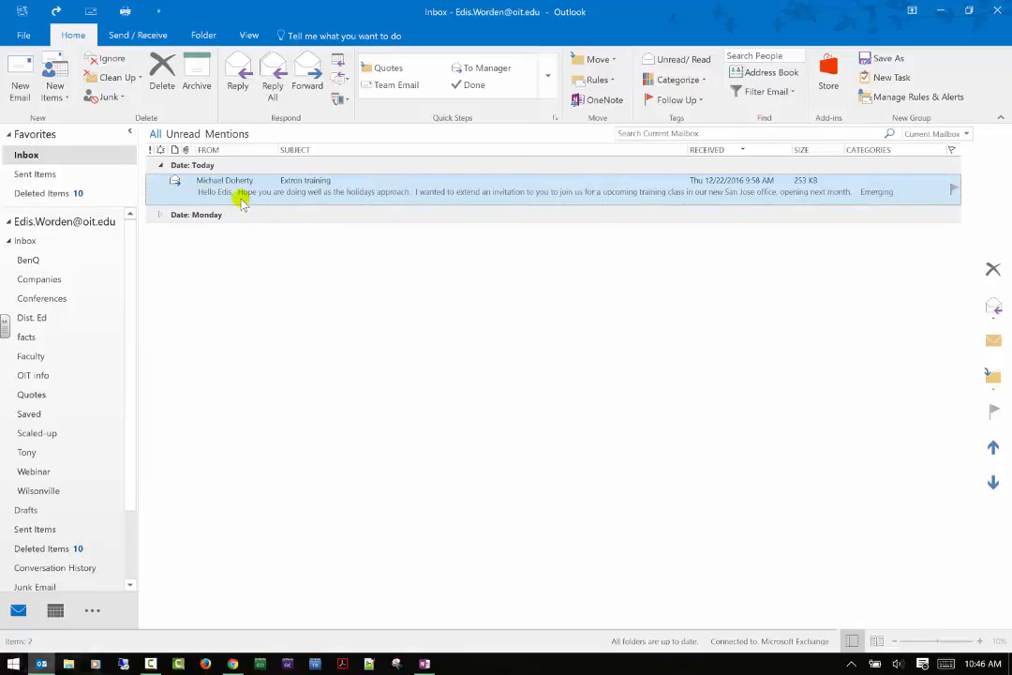
pyautogui.click(668, 60)
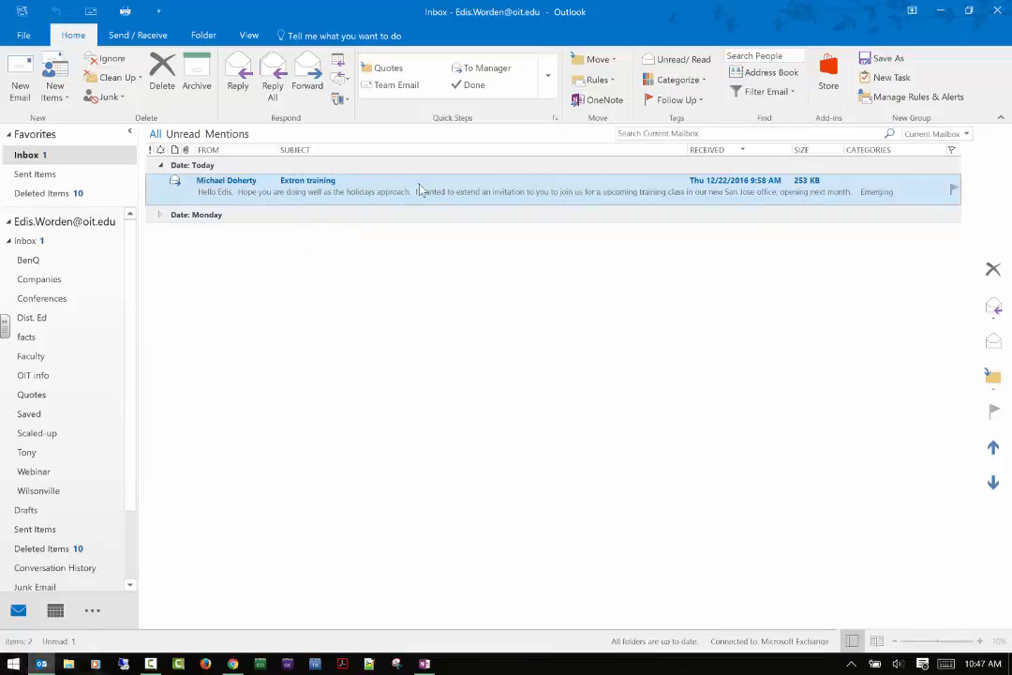
pyautogui.rightClick(314, 185)
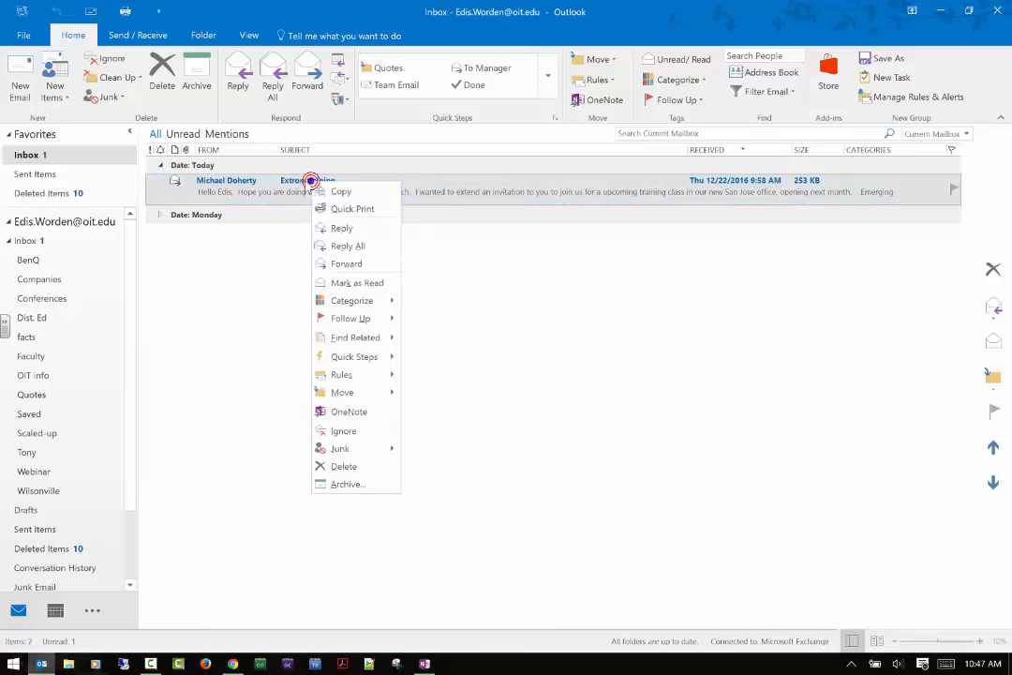
pyautogui.click(341, 281)
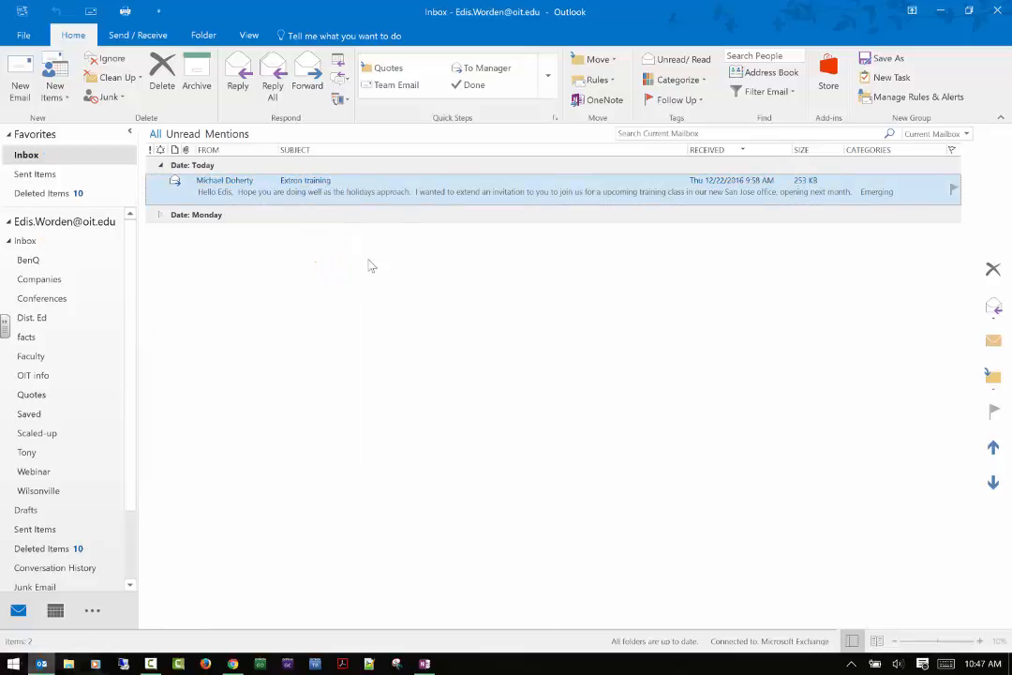
# Assign the Purple category to the "Extron training" message and sort the inbox by category
pyautogui.click(703, 81)
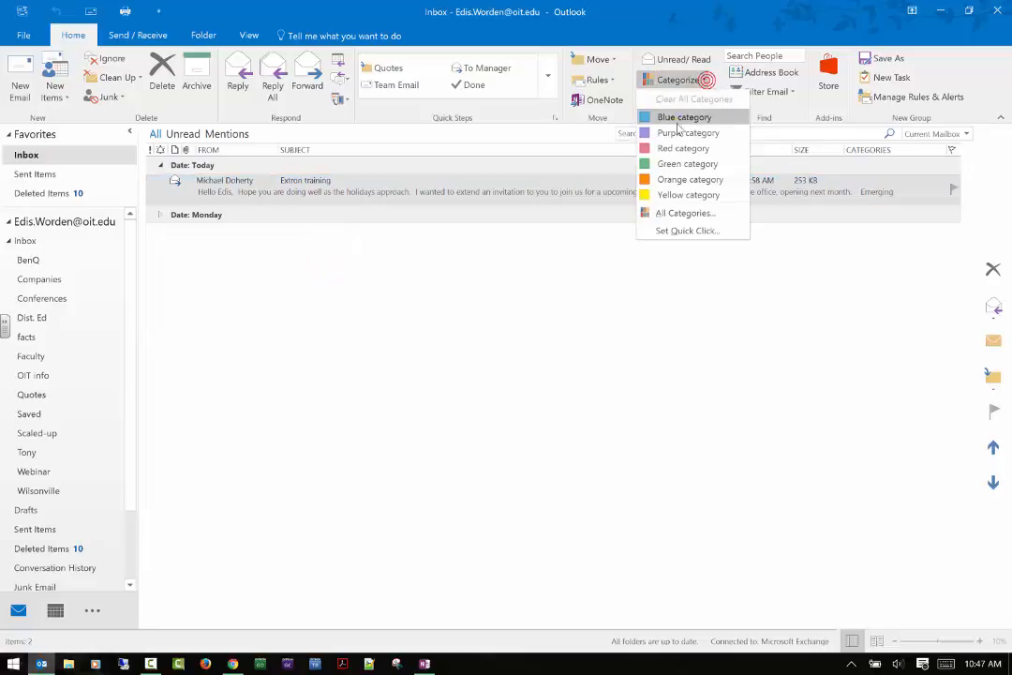
pyautogui.press('Escape')
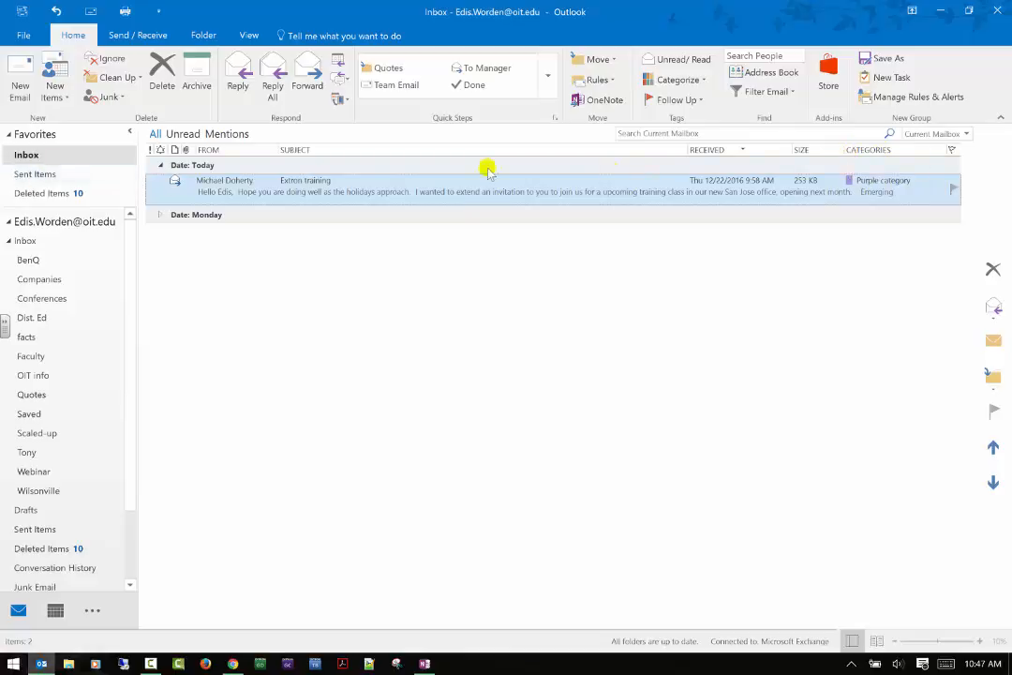
pyautogui.click(898, 154)
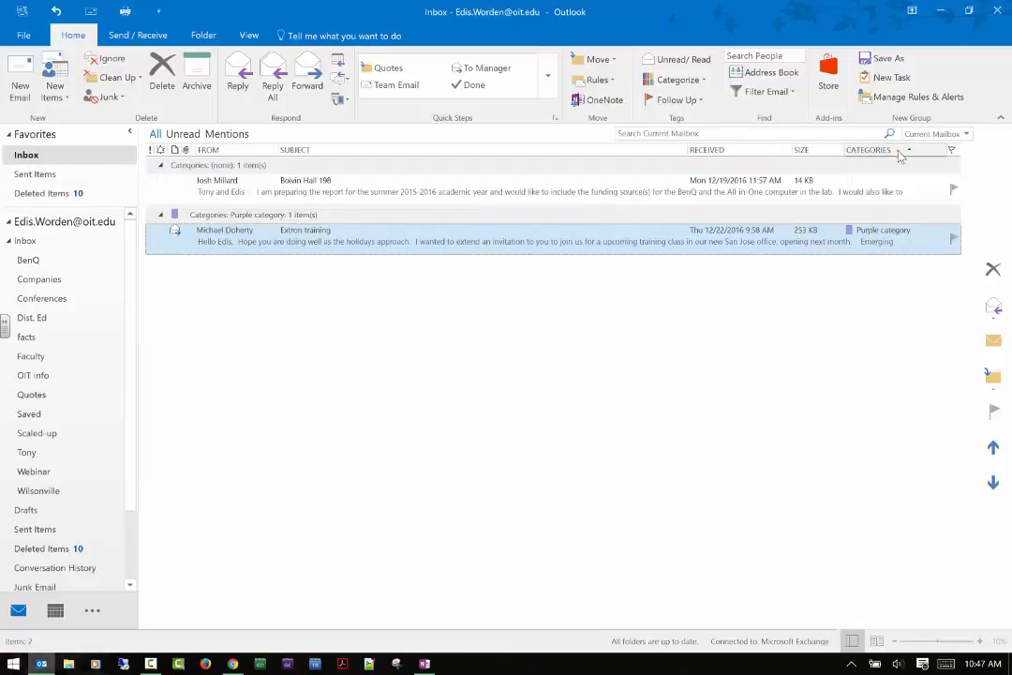
pyautogui.click(896, 154)
# Sort the inbox in turn by size, received date, subject and sender, leaving it in descending sender order
pyautogui.click(824, 151)
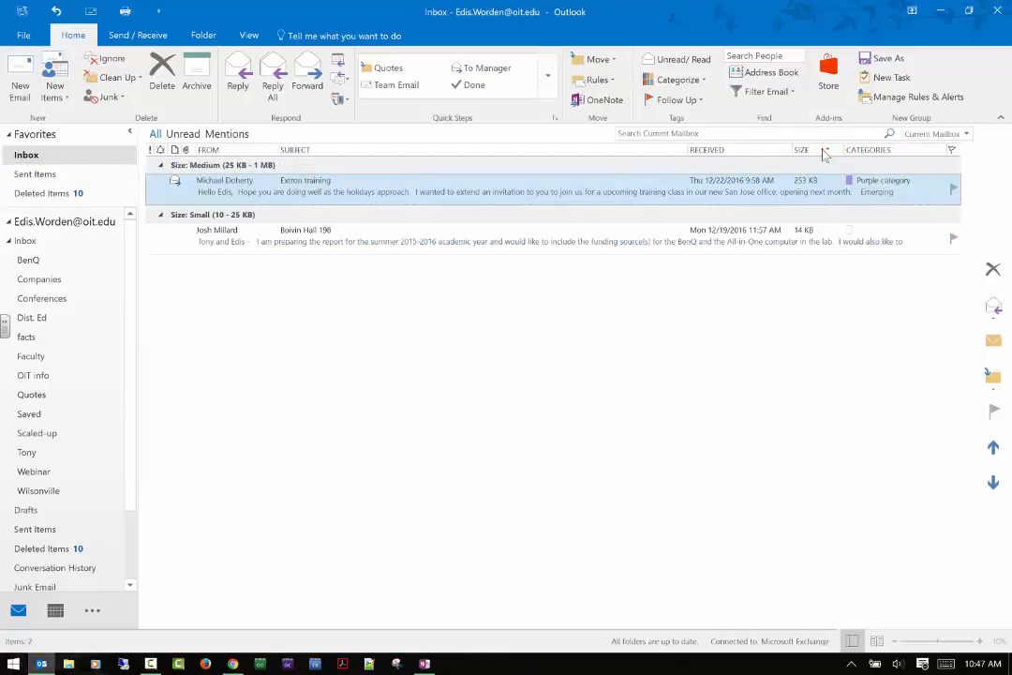
pyautogui.click(741, 153)
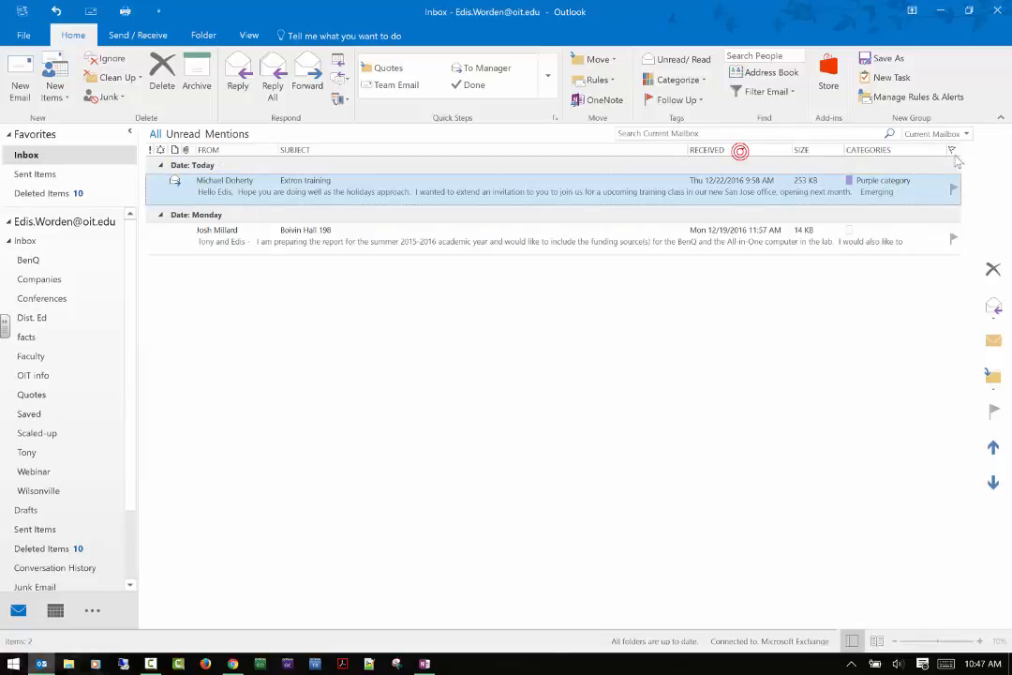
pyautogui.click(481, 151)
pyautogui.click(481, 152)
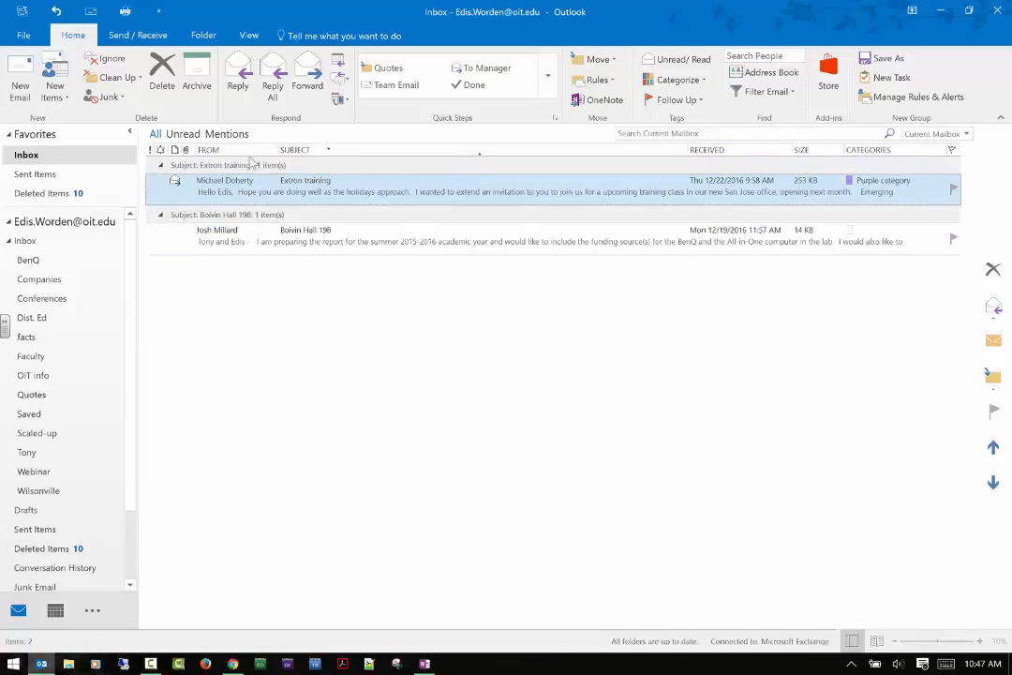
pyautogui.click(213, 152)
pyautogui.click(229, 151)
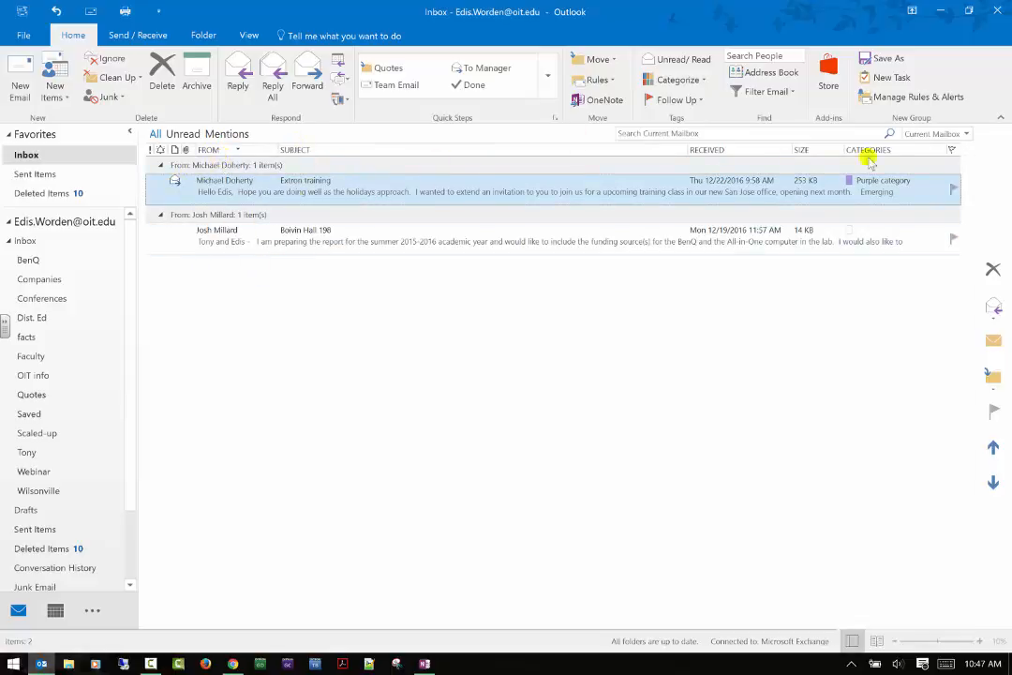
# Clear the Purple category from the "Extron training" message and flag it for follow-up this week
pyautogui.click(885, 186)
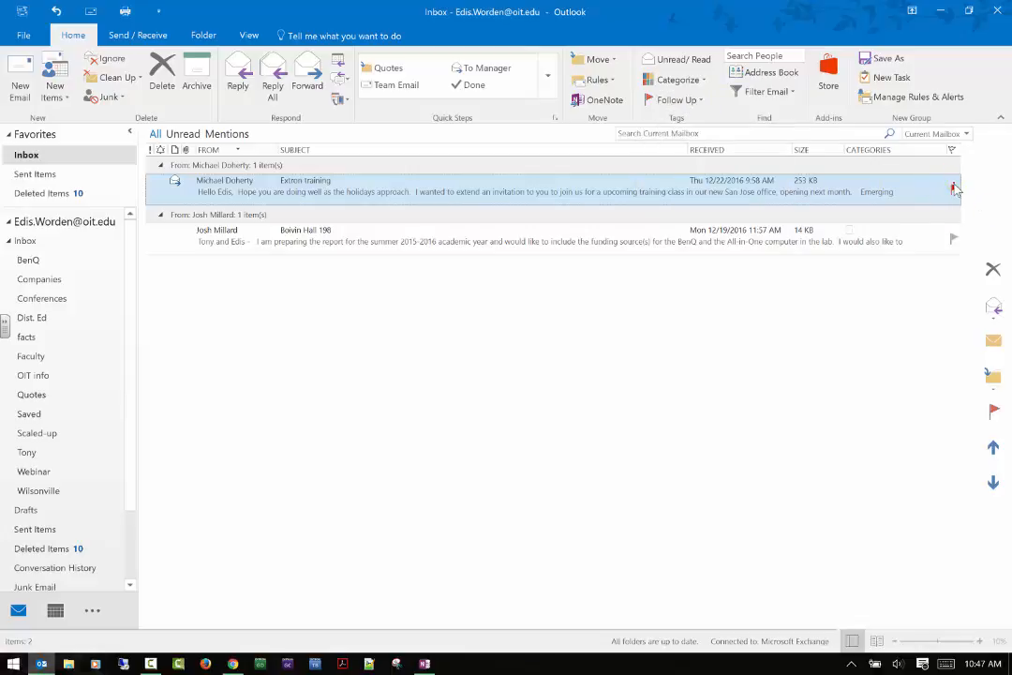
pyautogui.click(700, 100)
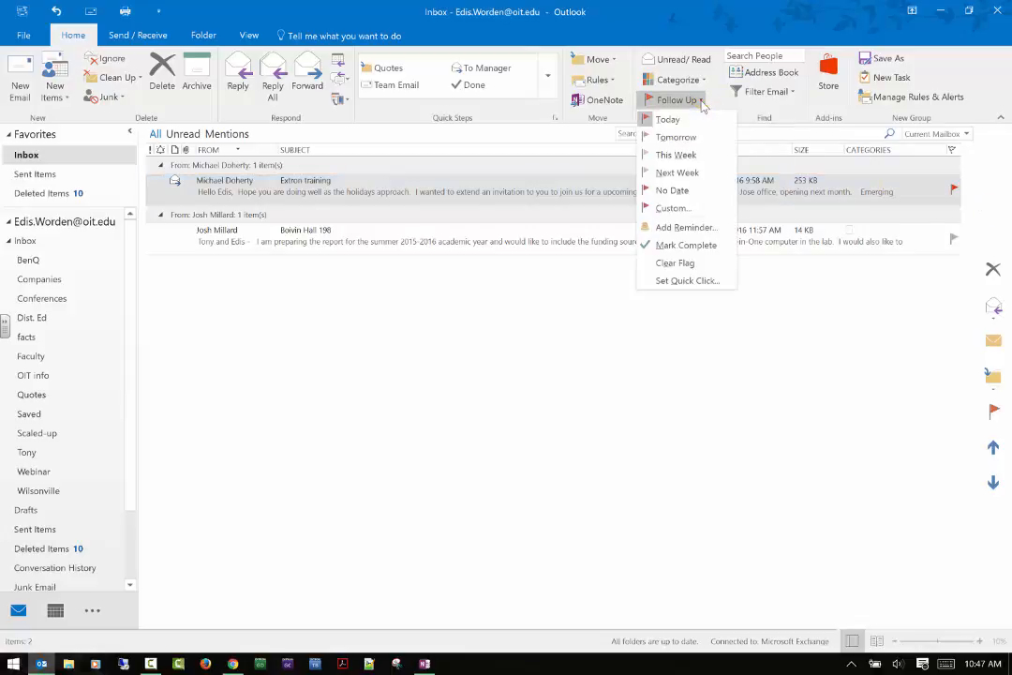
pyautogui.click(700, 101)
pyautogui.click(700, 101)
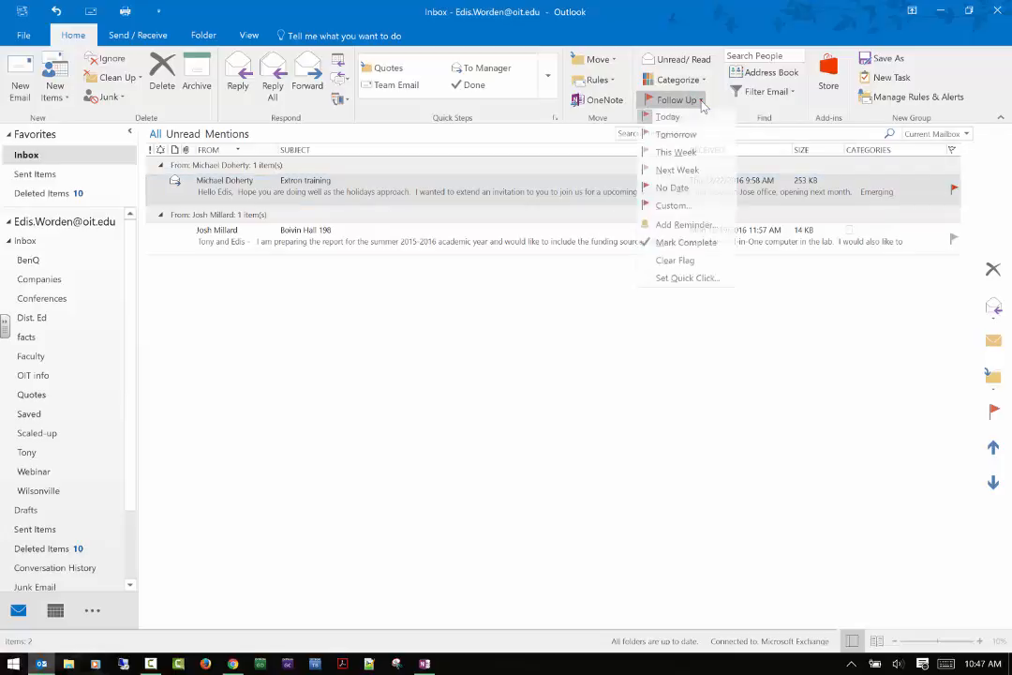
pyautogui.click(681, 156)
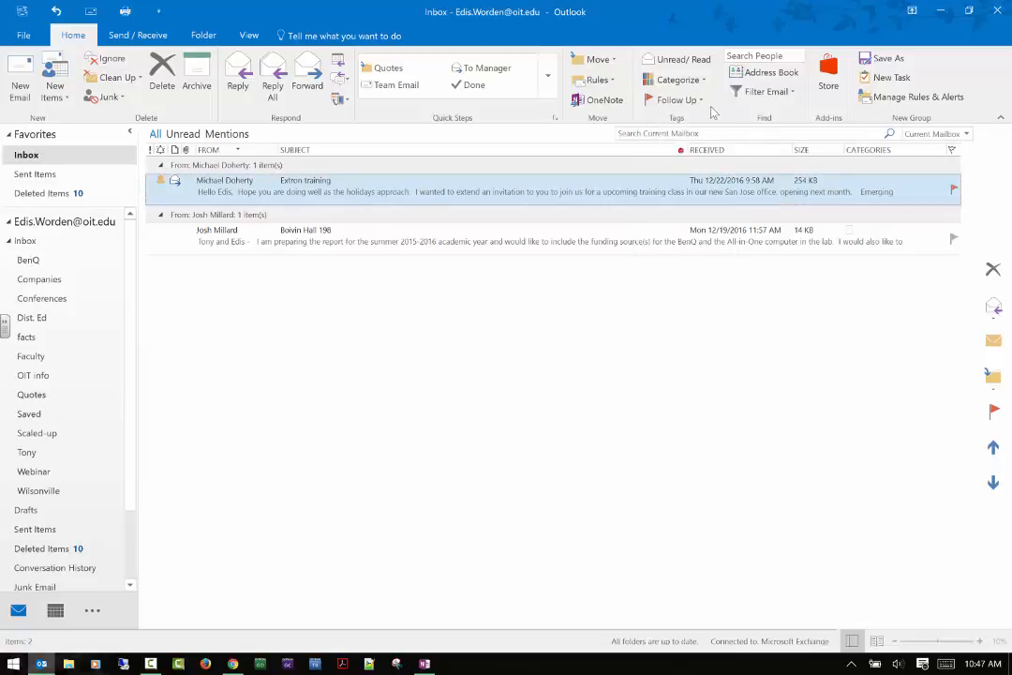
# Flag the "Boivin Hall 198" message for follow-up and mark both it and the "Extron training" message as complete
pyautogui.click(160, 215)
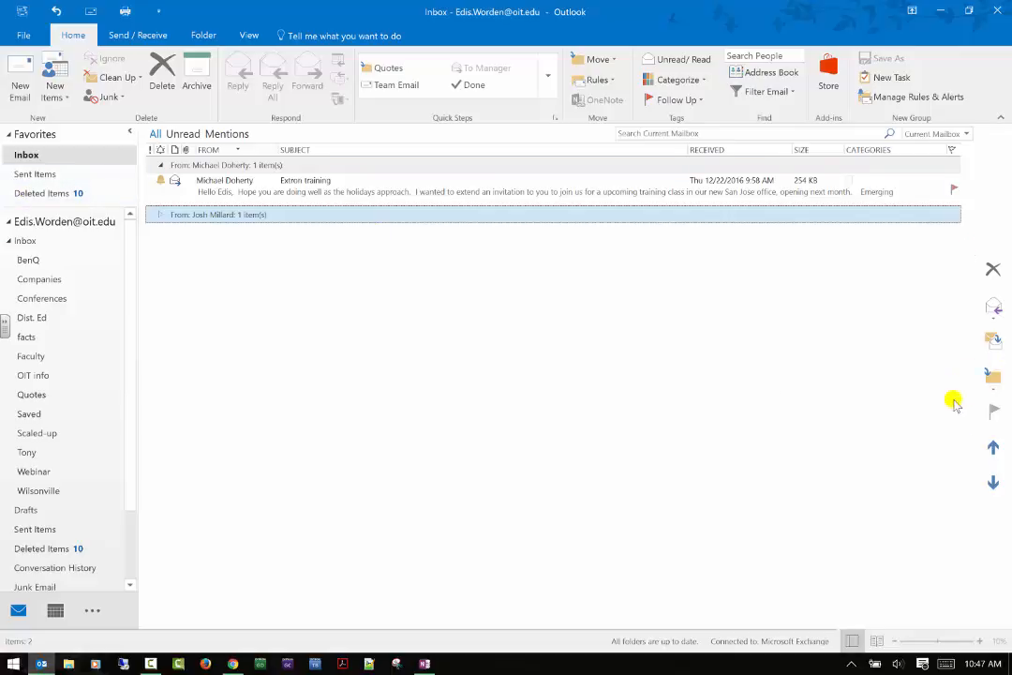
pyautogui.click(1001, 415)
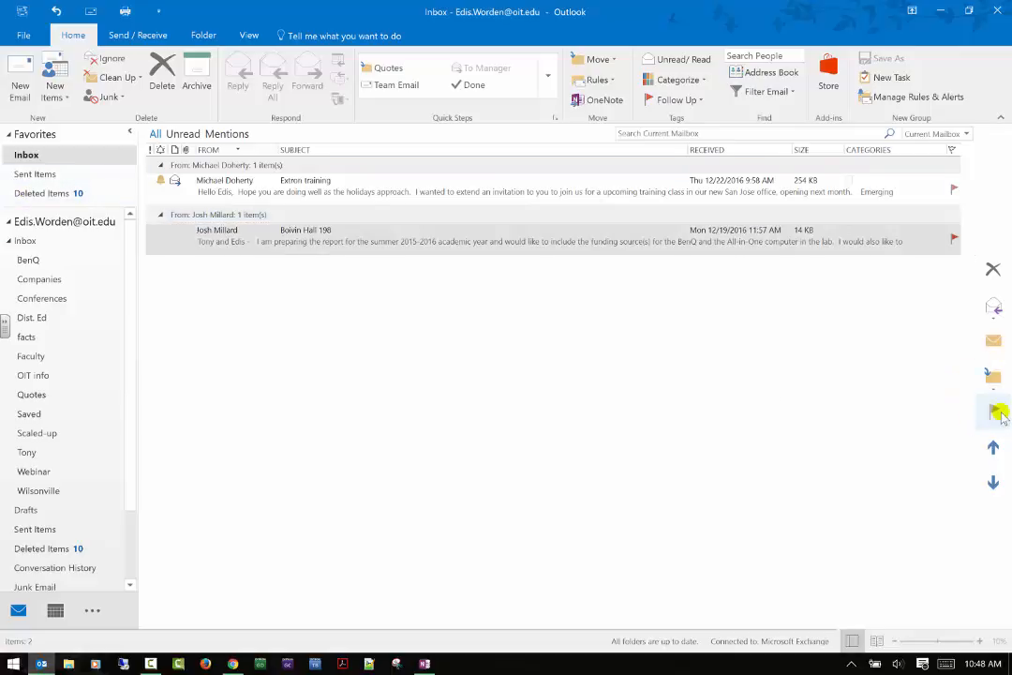
pyautogui.click(999, 413)
pyautogui.click(954, 190)
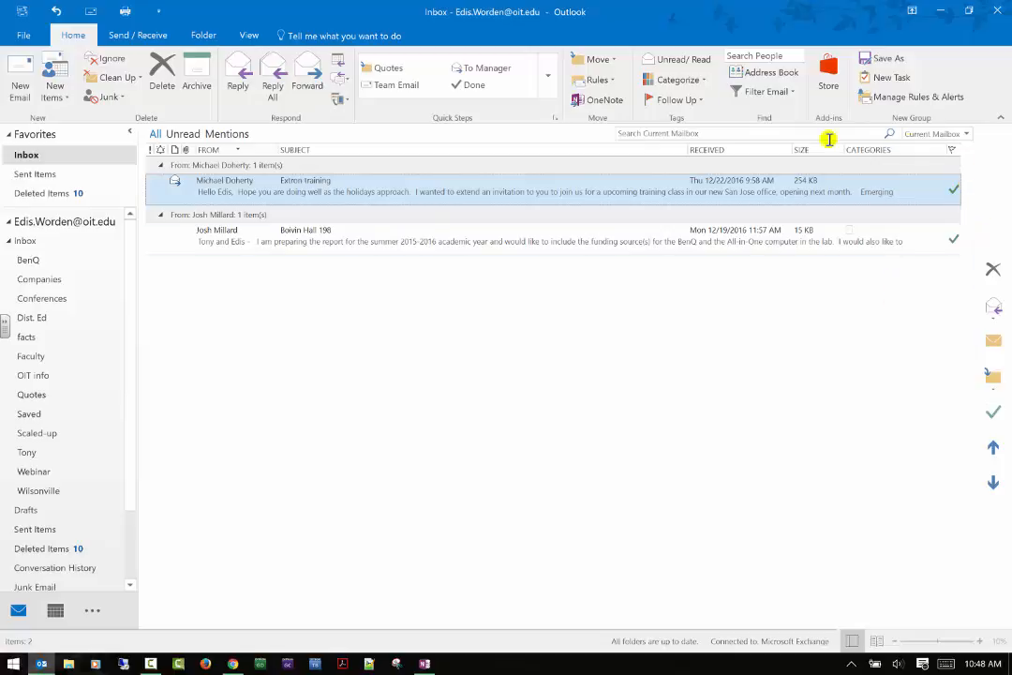
# Open the Address Book and search the Global Address List for a contact by first name
pyautogui.click(752, 57)
pyautogui.click(765, 72)
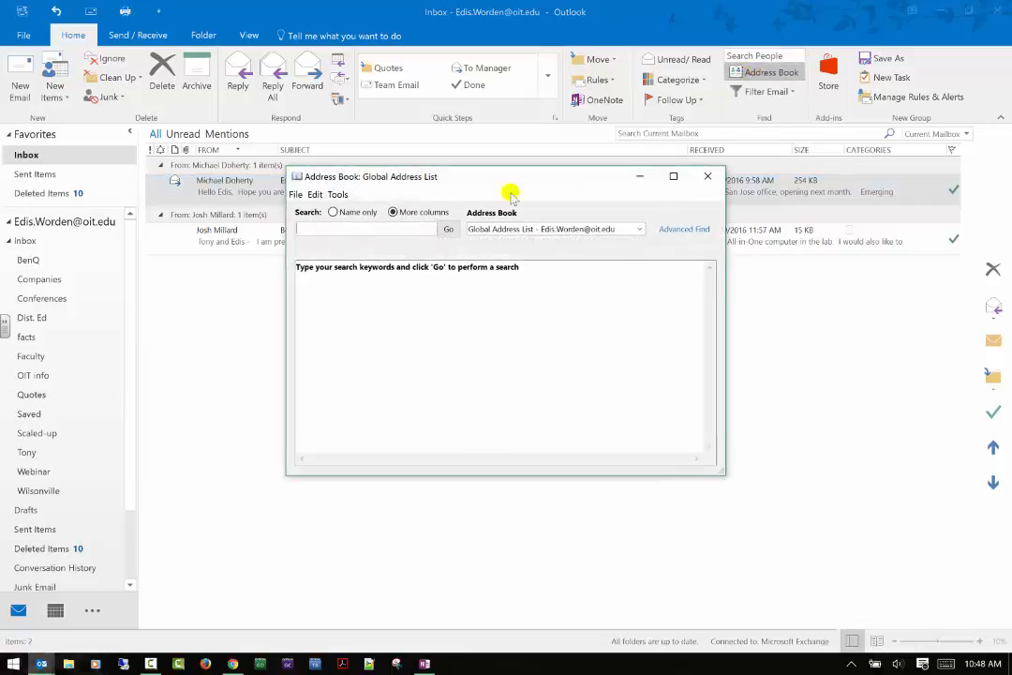
pyautogui.click(424, 227)
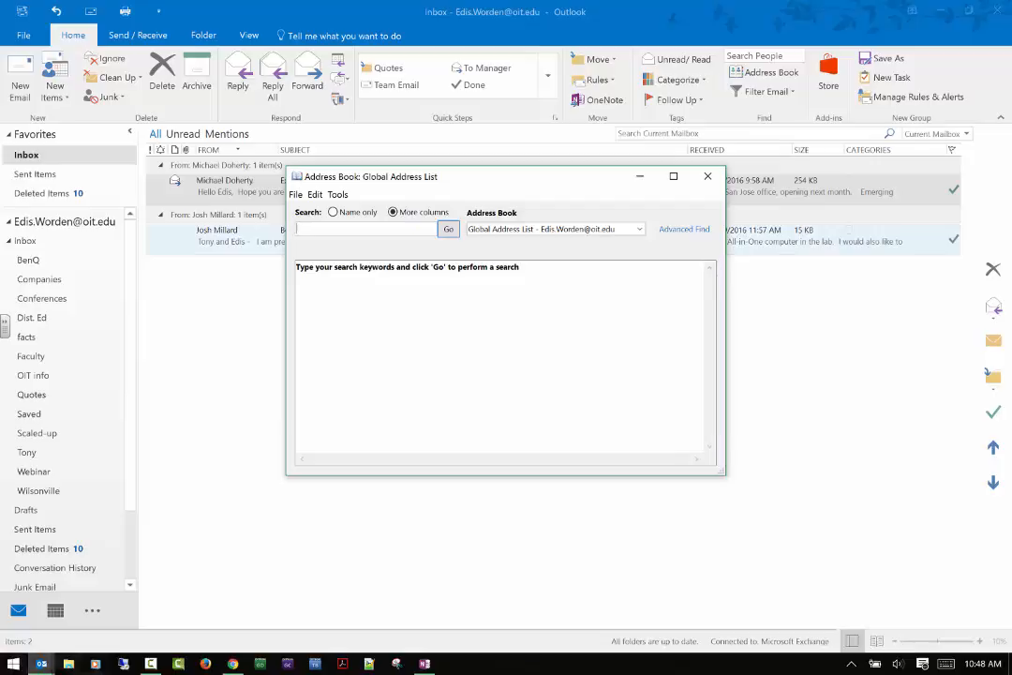
pyautogui.click(447, 230)
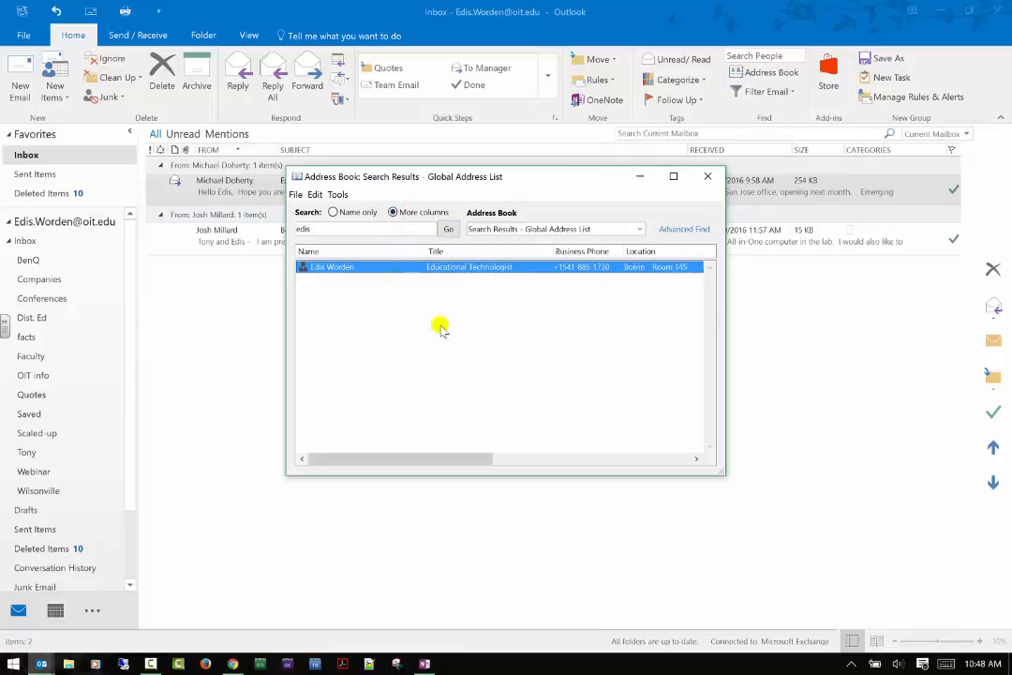
pyautogui.click(408, 232)
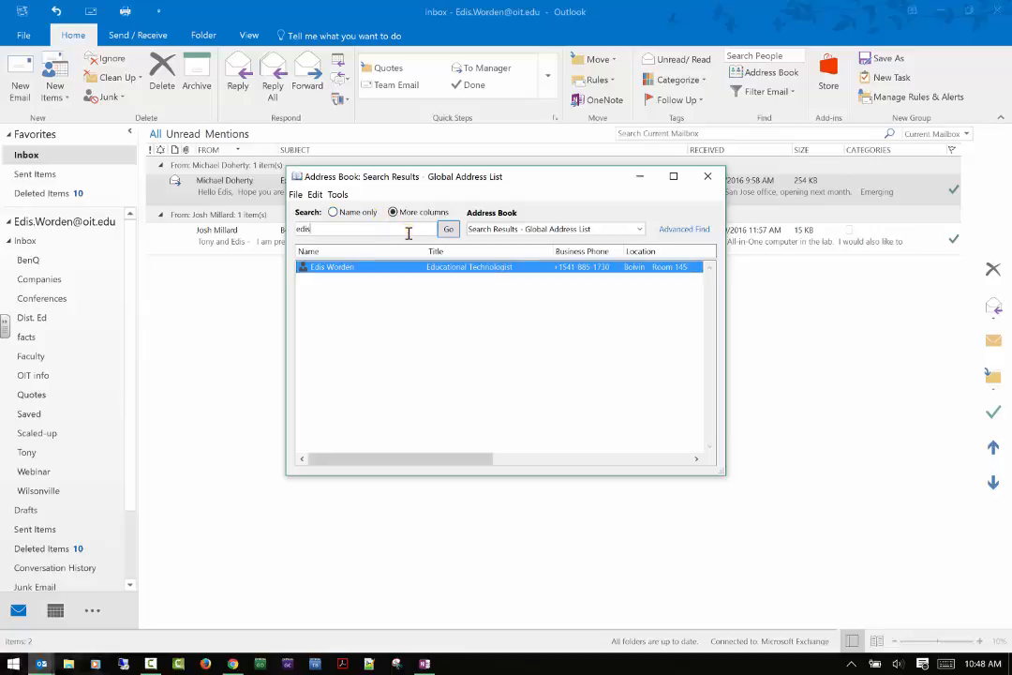
# View the available address lists without switching lists, and close the Address Book
pyautogui.click(579, 230)
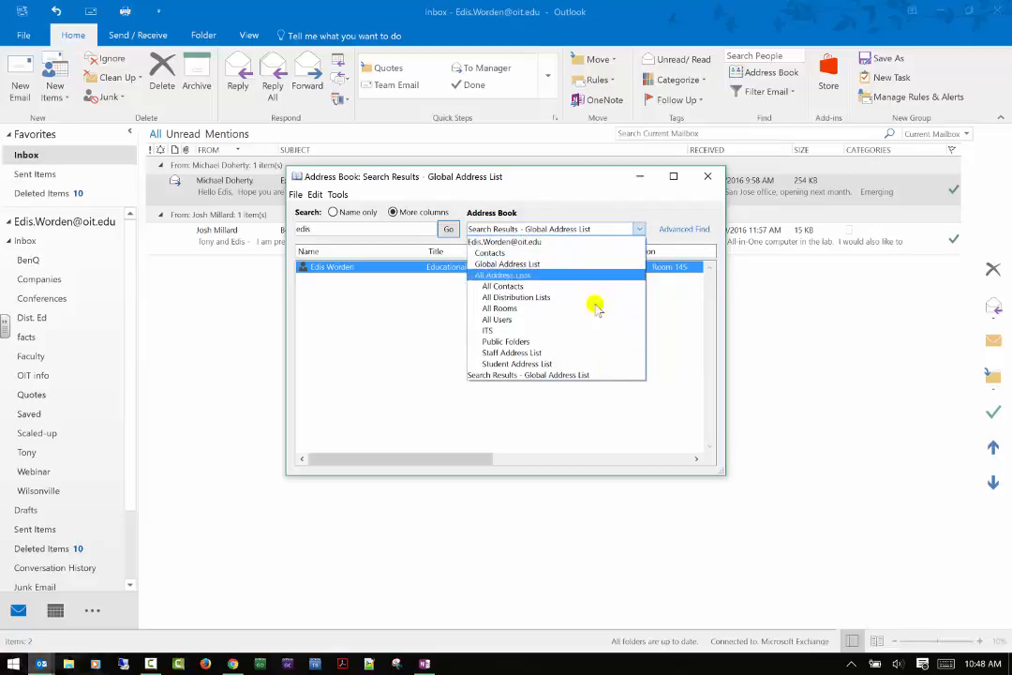
pyautogui.click(409, 352)
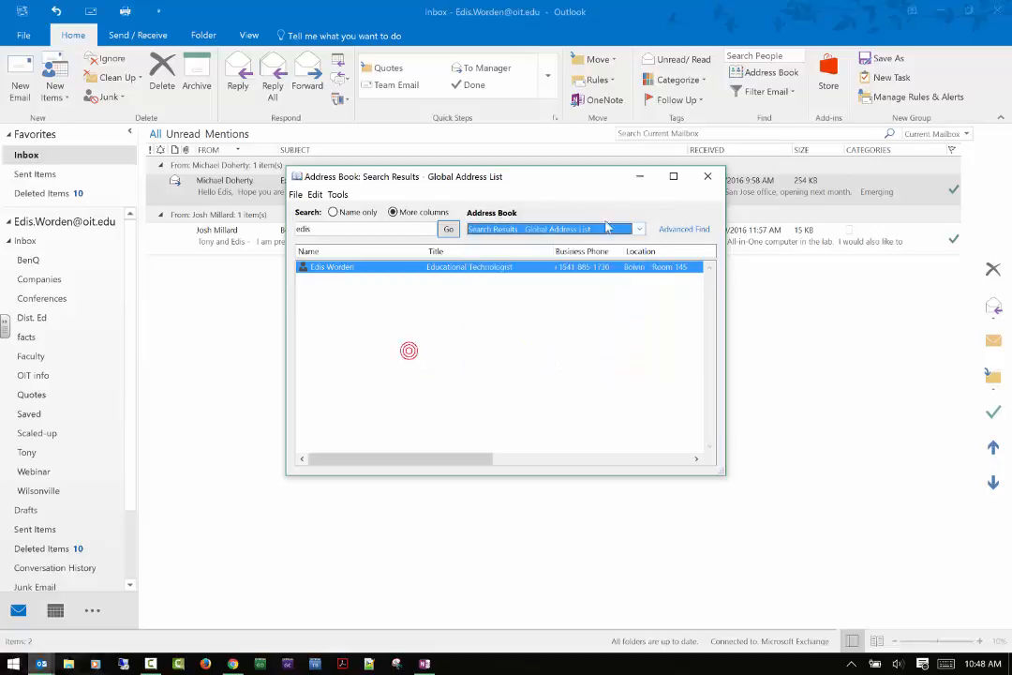
pyautogui.click(705, 182)
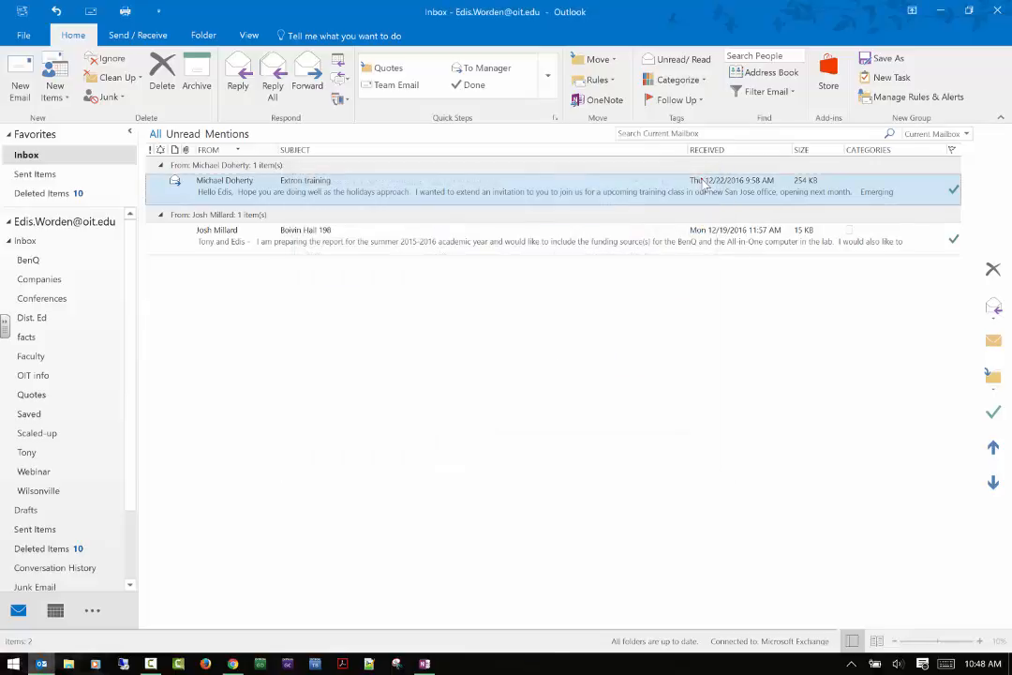
# Review the email filter criteria and view the Outlook add-ins in the Office Store, returning to the inbox
pyautogui.click(784, 94)
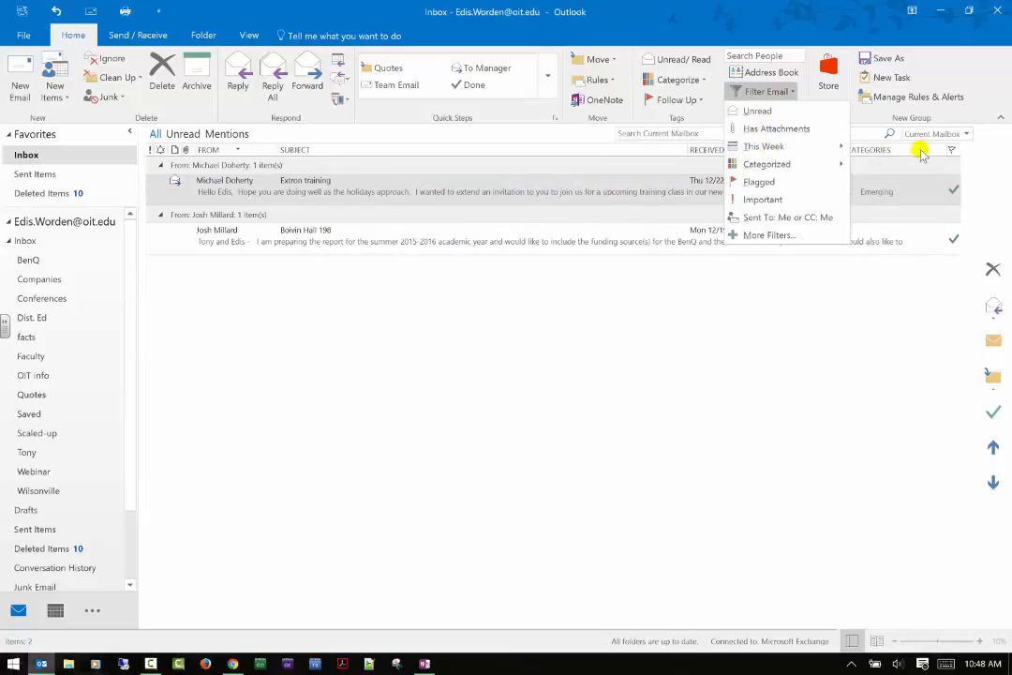
pyautogui.moveTo(834, 164)
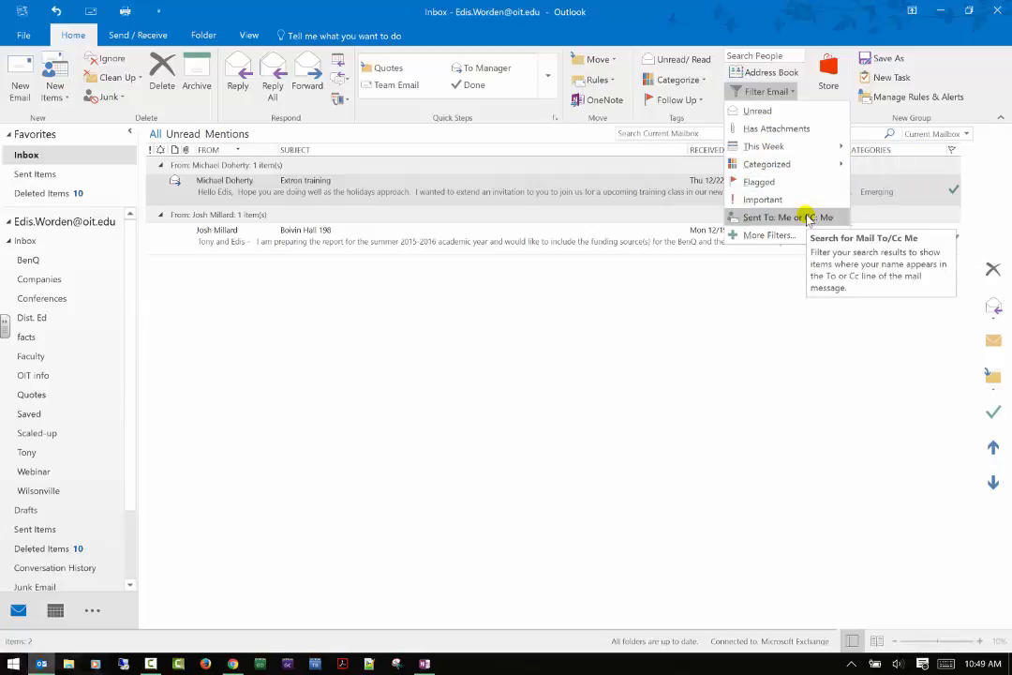
pyautogui.click(700, 360)
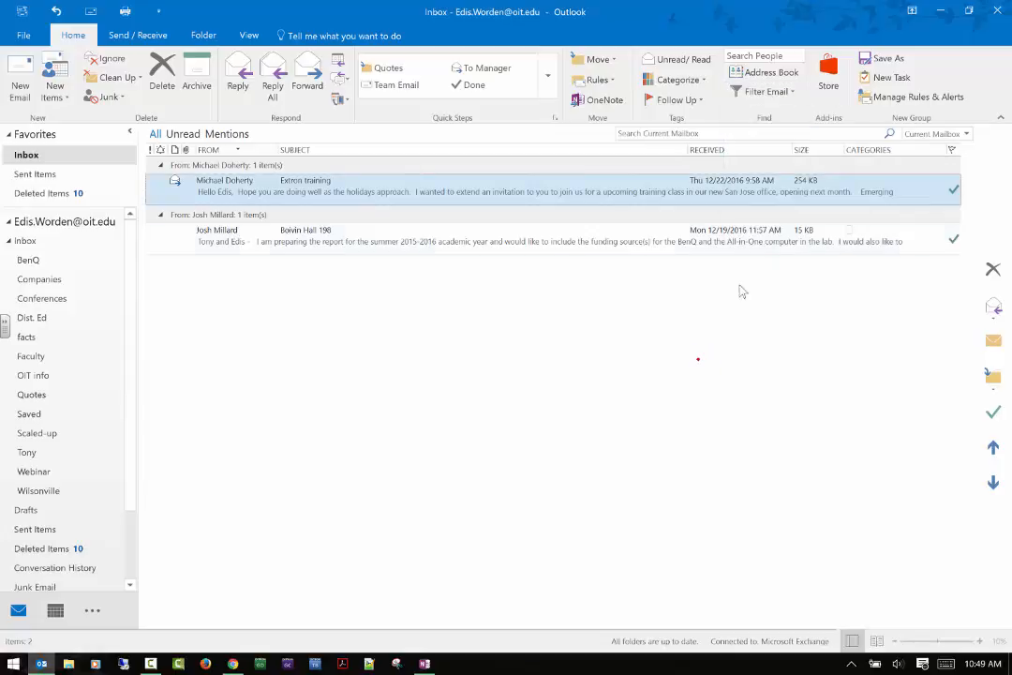
pyautogui.click(826, 75)
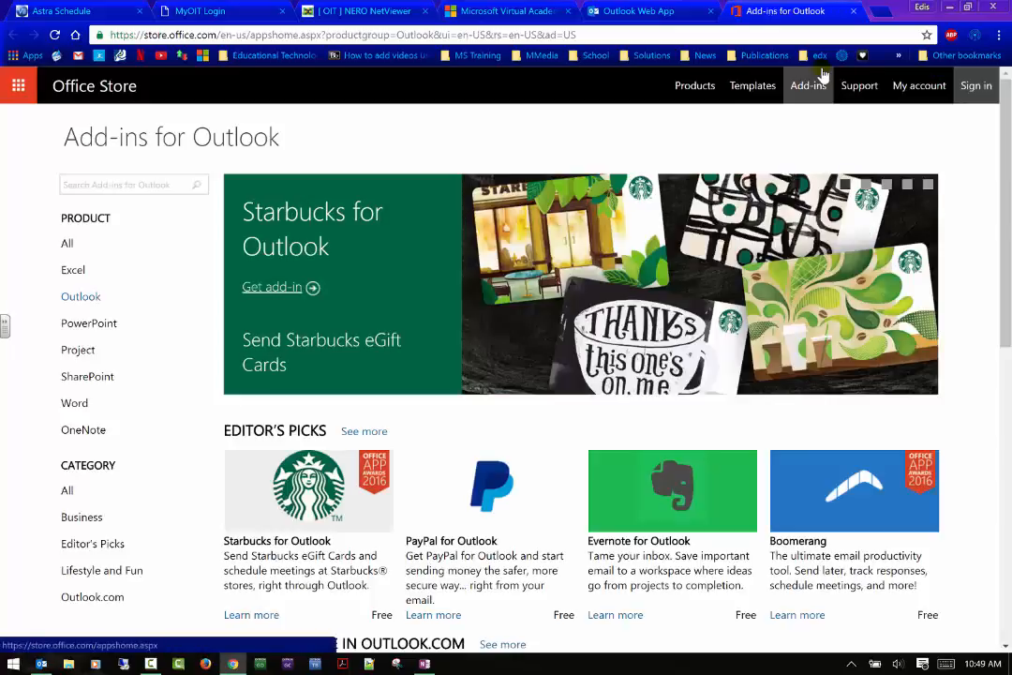
pyautogui.click(950, 8)
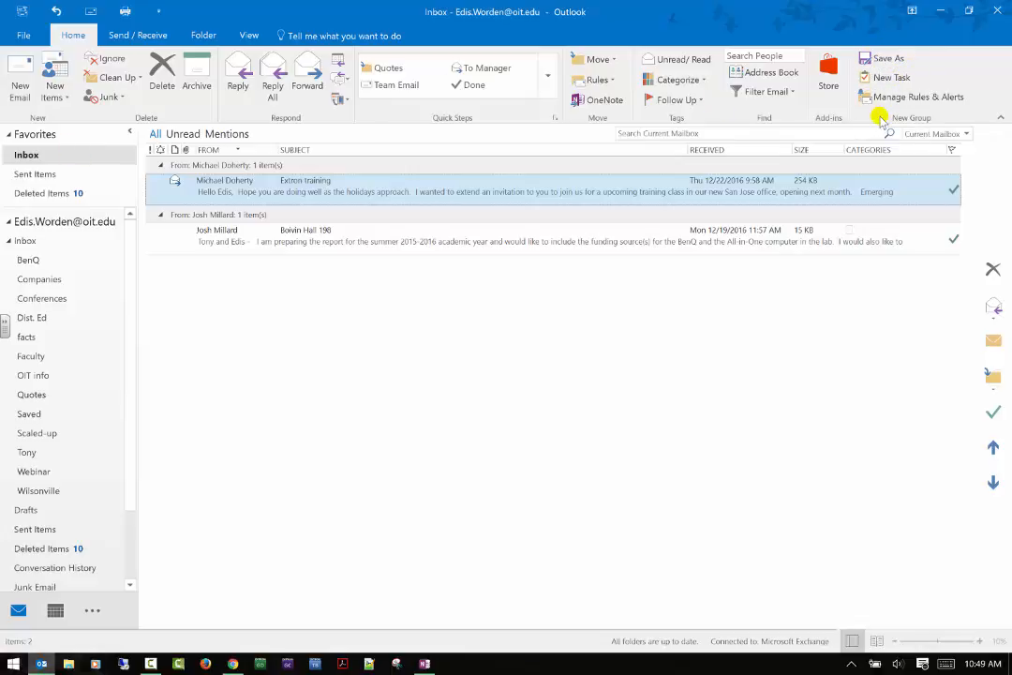
# Show only unread messages and only mentions in turn, restoring the inbox to all messages after each
pyautogui.click(184, 137)
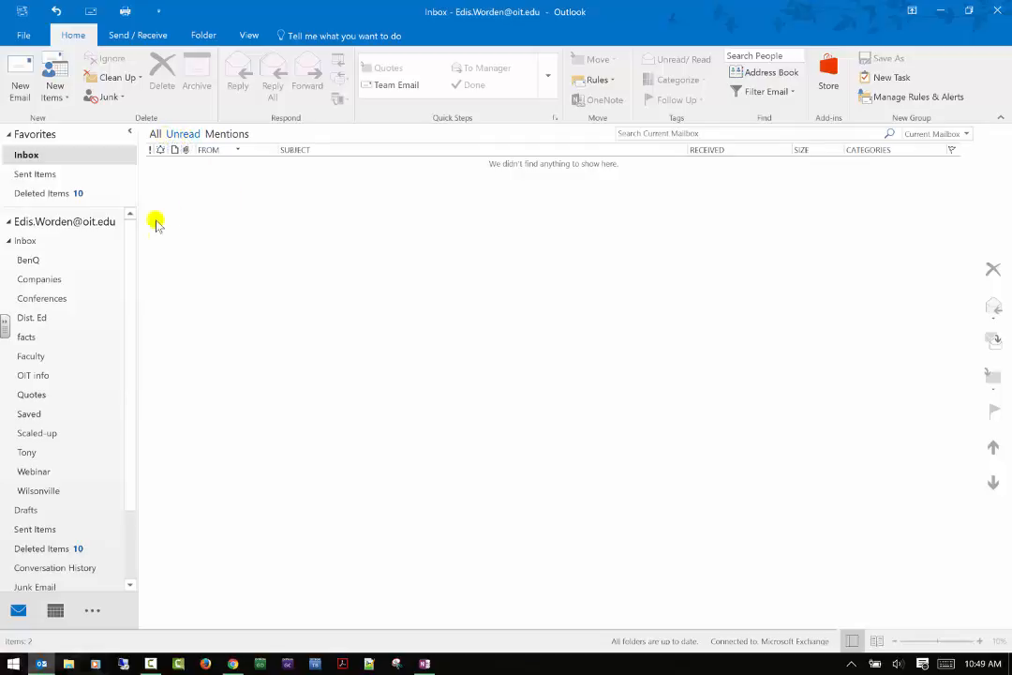
pyautogui.click(154, 134)
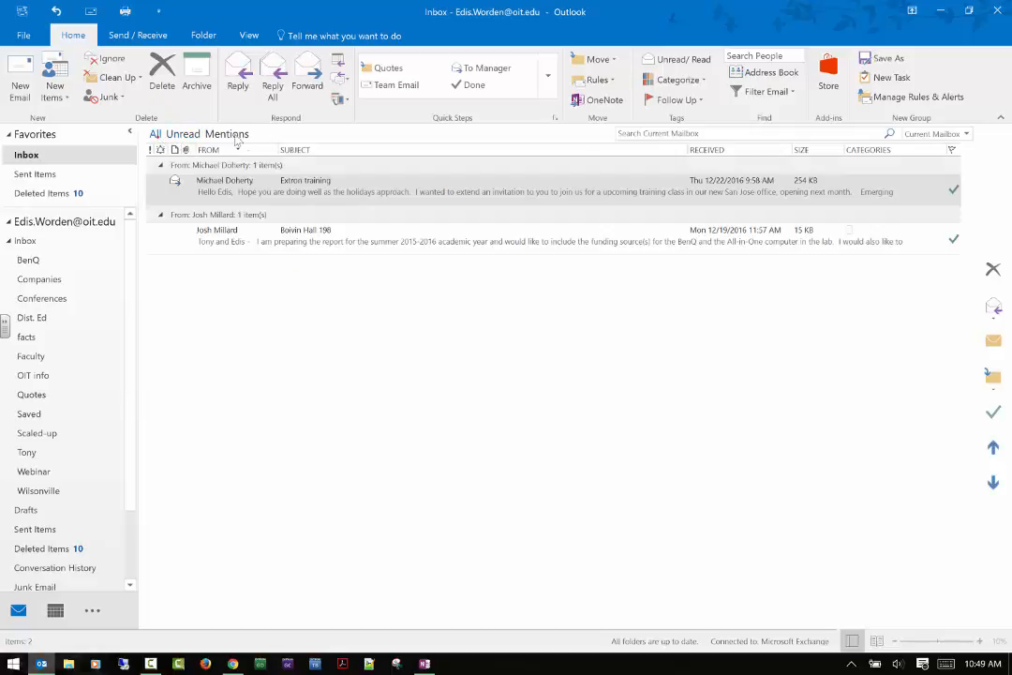
pyautogui.click(239, 134)
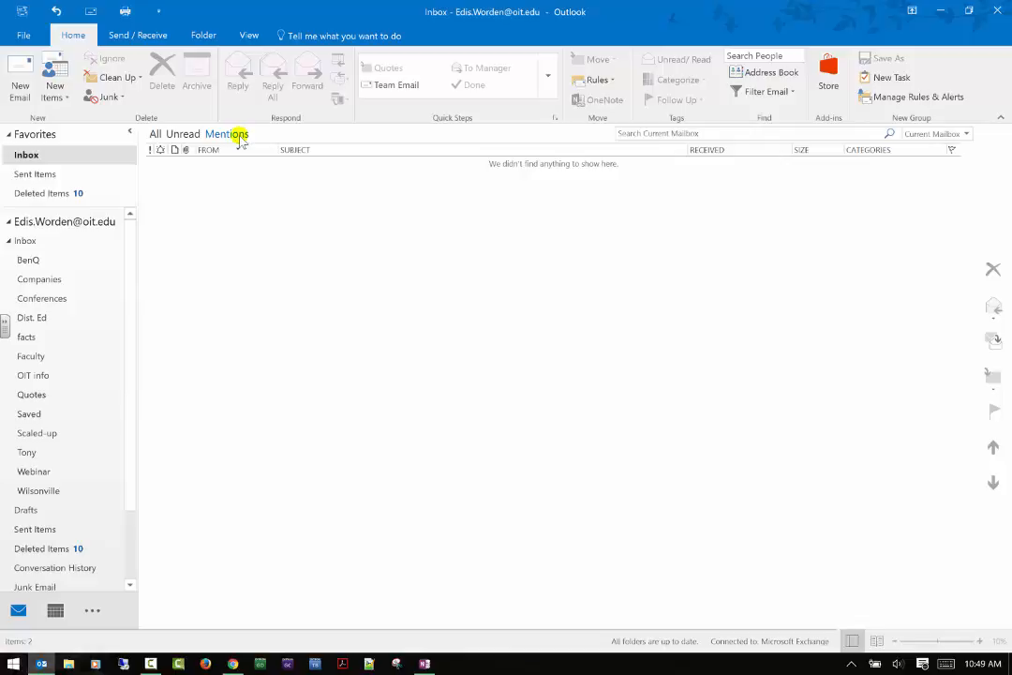
pyautogui.click(155, 134)
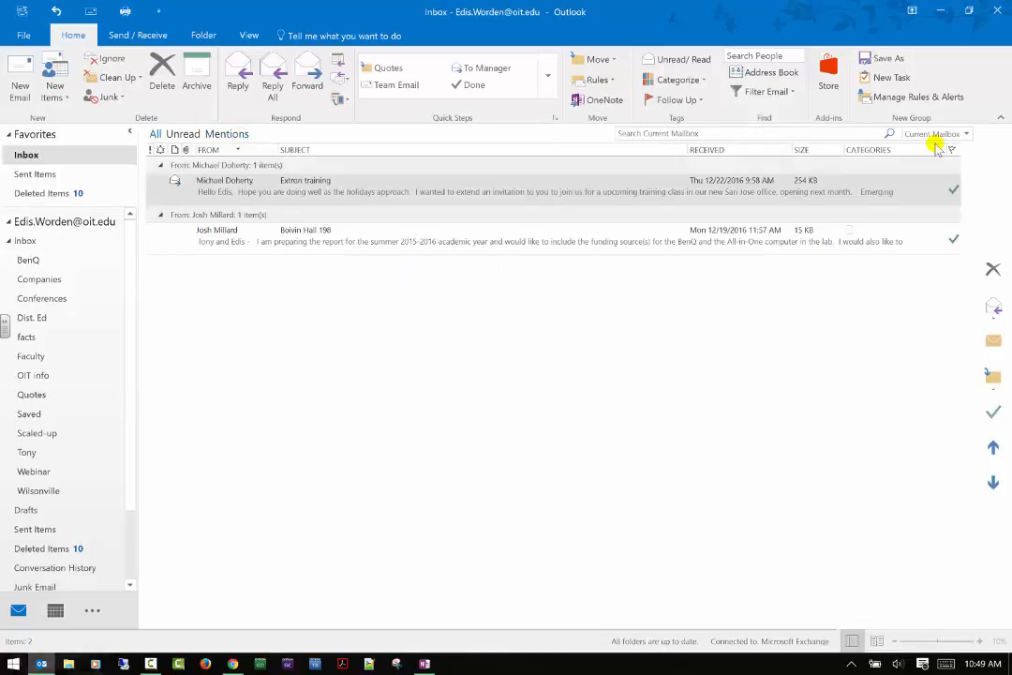
# Sort the inbox by received date, collapse the Monday group, and step to the previous and next items
pyautogui.click(736, 152)
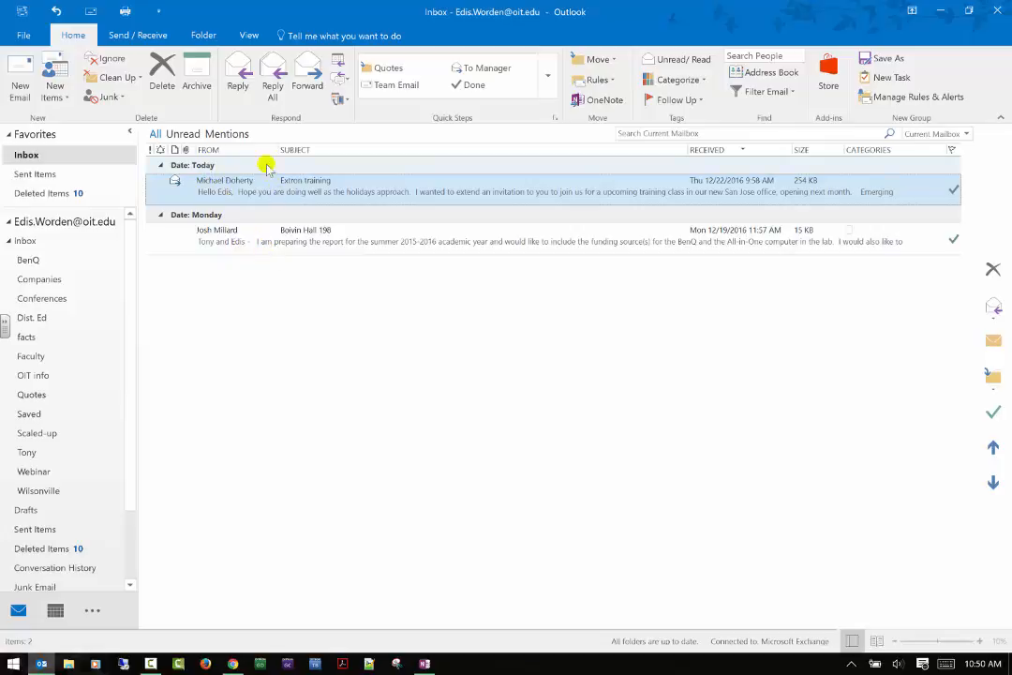
pyautogui.click(161, 216)
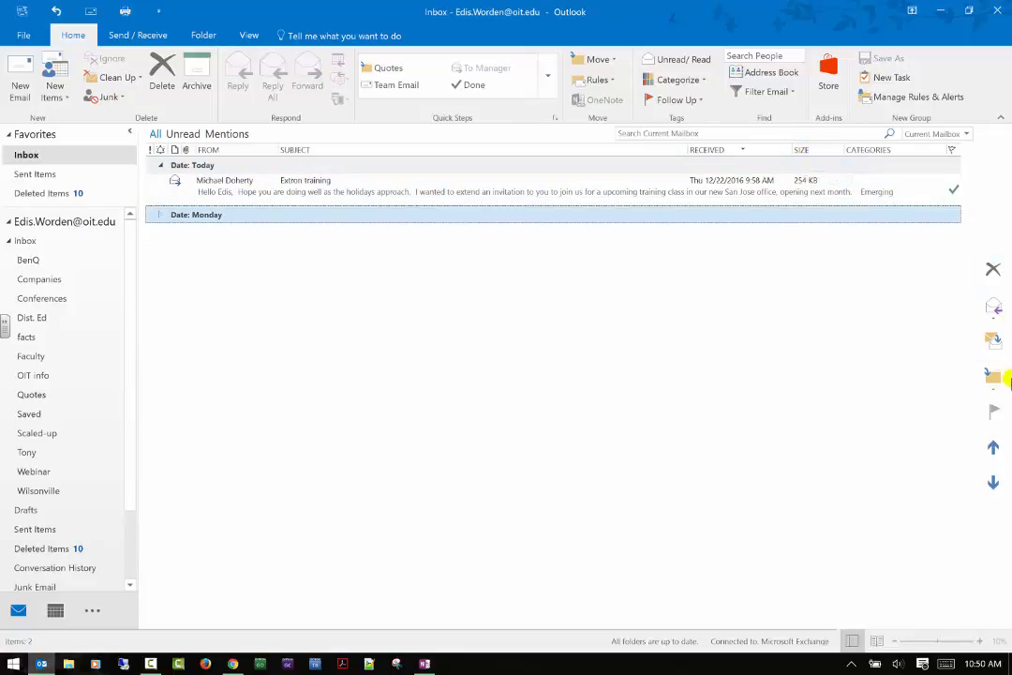
pyautogui.click(995, 448)
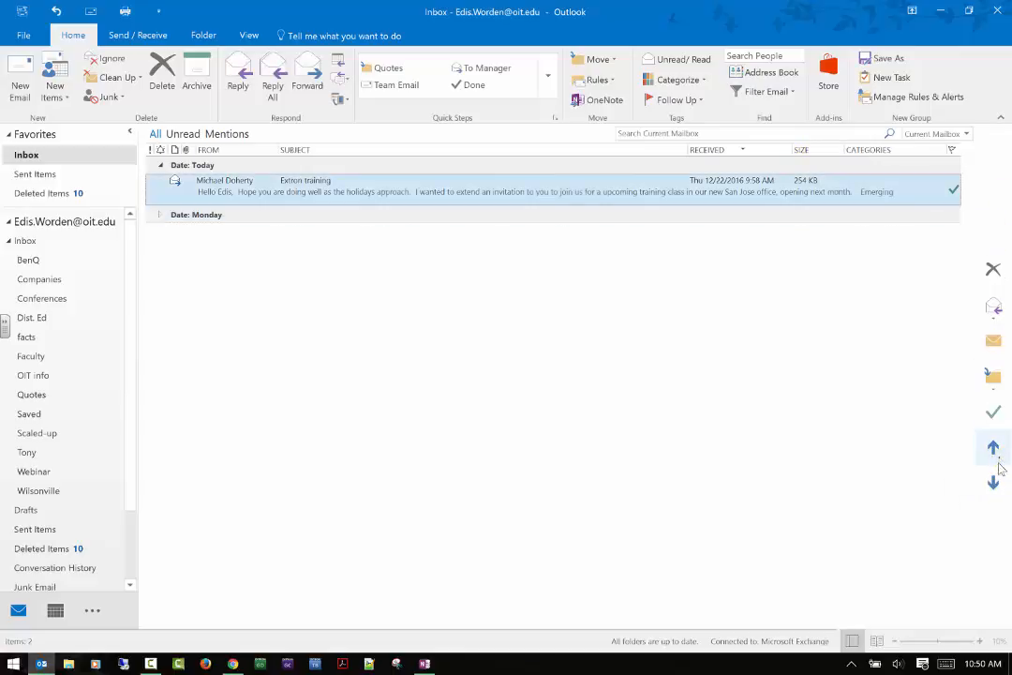
pyautogui.click(995, 480)
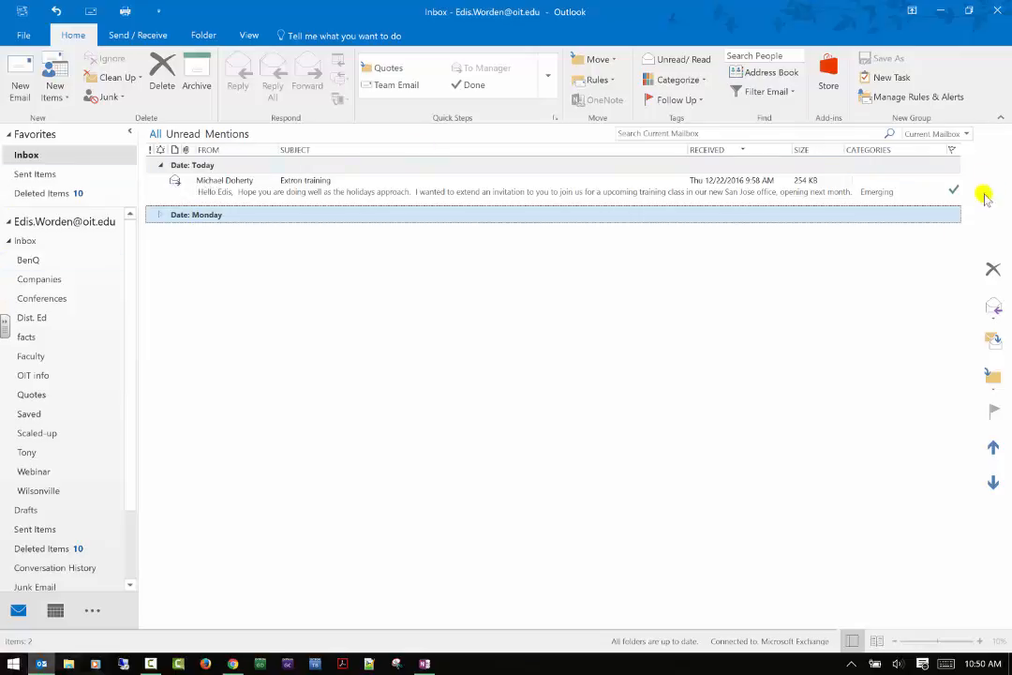
# Collapse the Inbox subfolders in the folder list and review the folder commands for Inbox and Sent Items
pyautogui.click(8, 241)
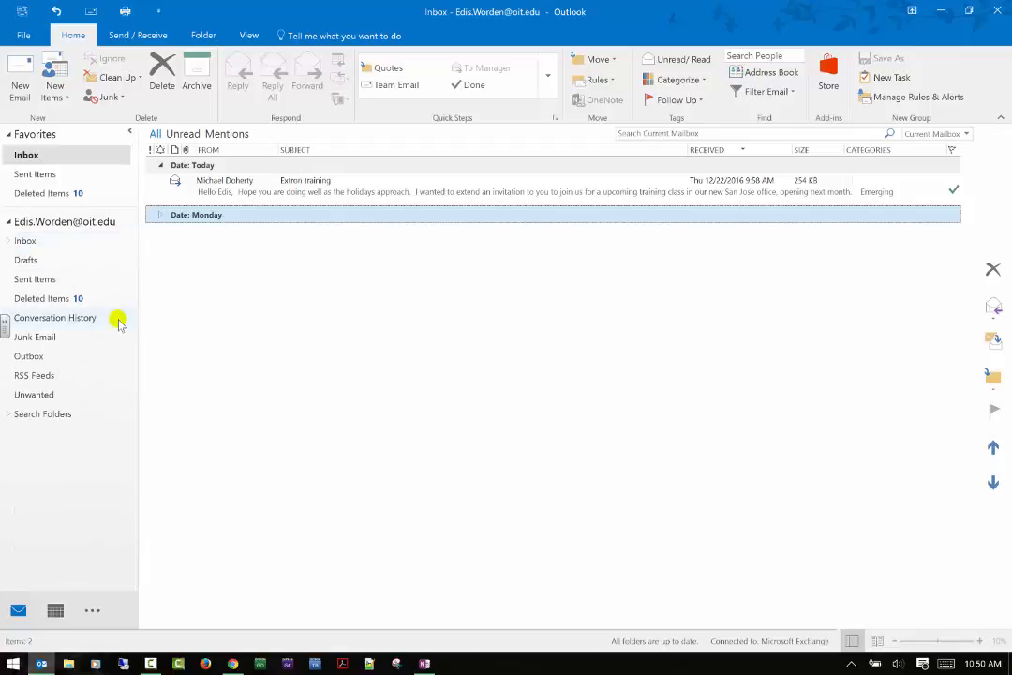
pyautogui.rightClick(28, 243)
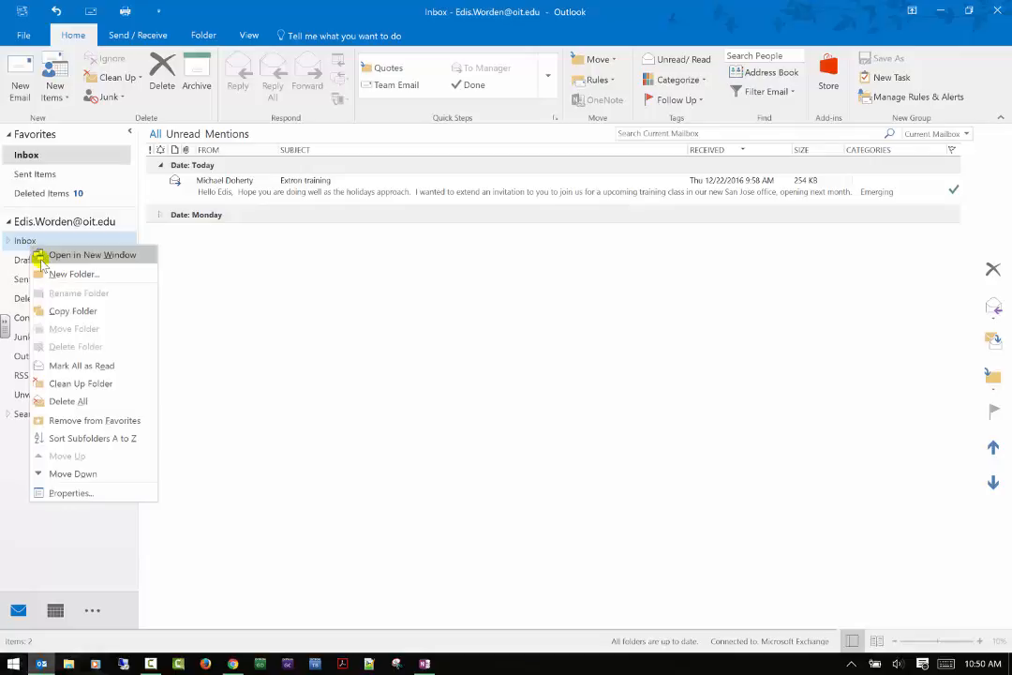
pyautogui.click(265, 284)
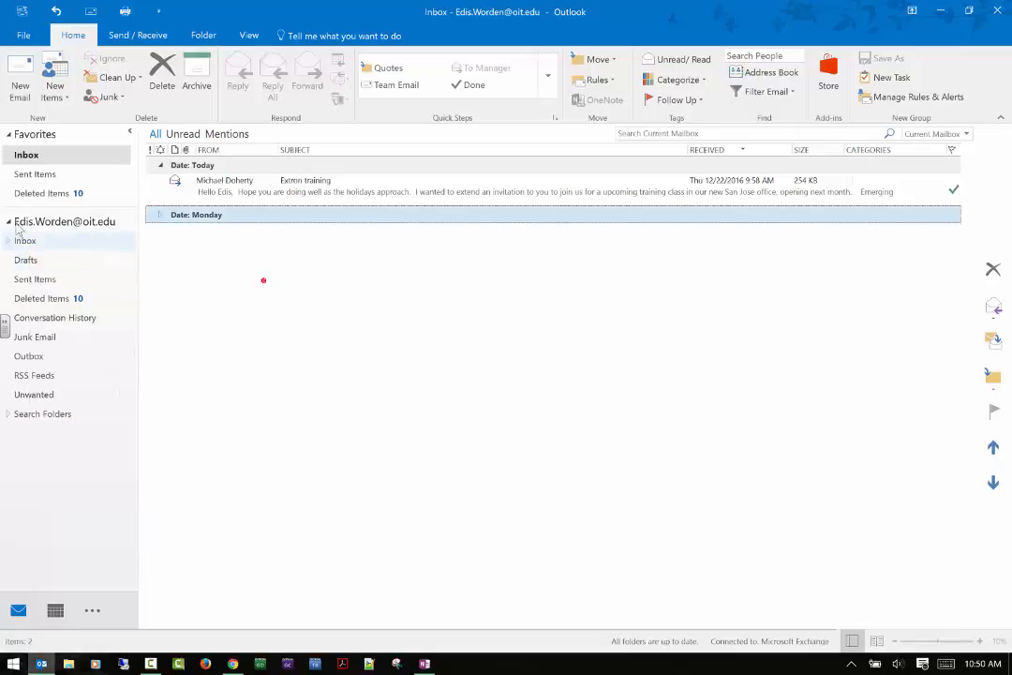
pyautogui.rightClick(39, 283)
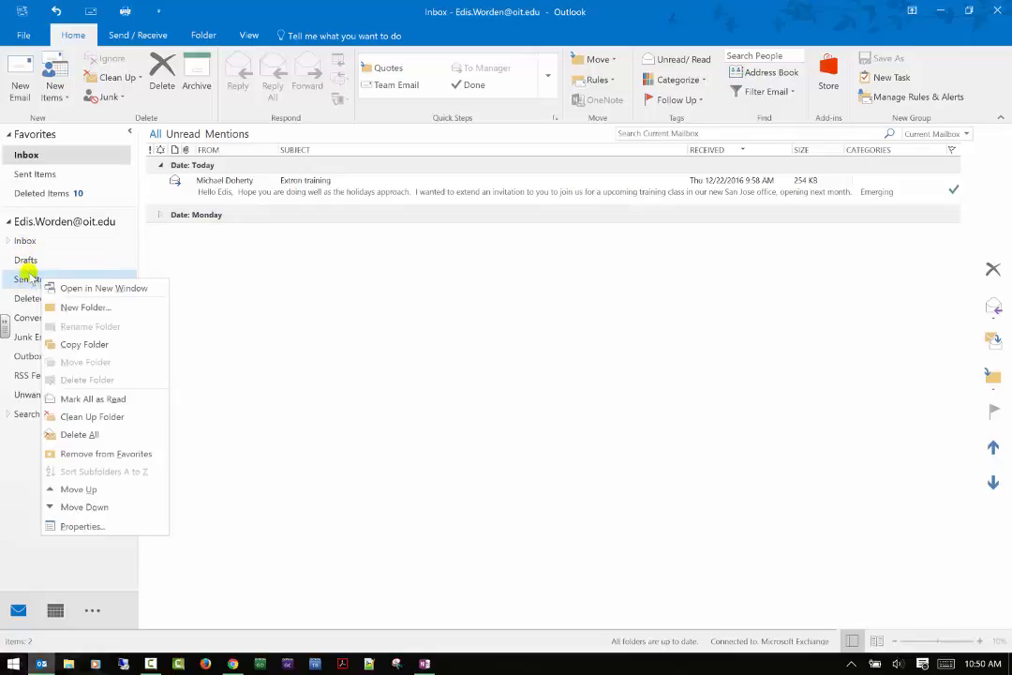
pyautogui.click(258, 251)
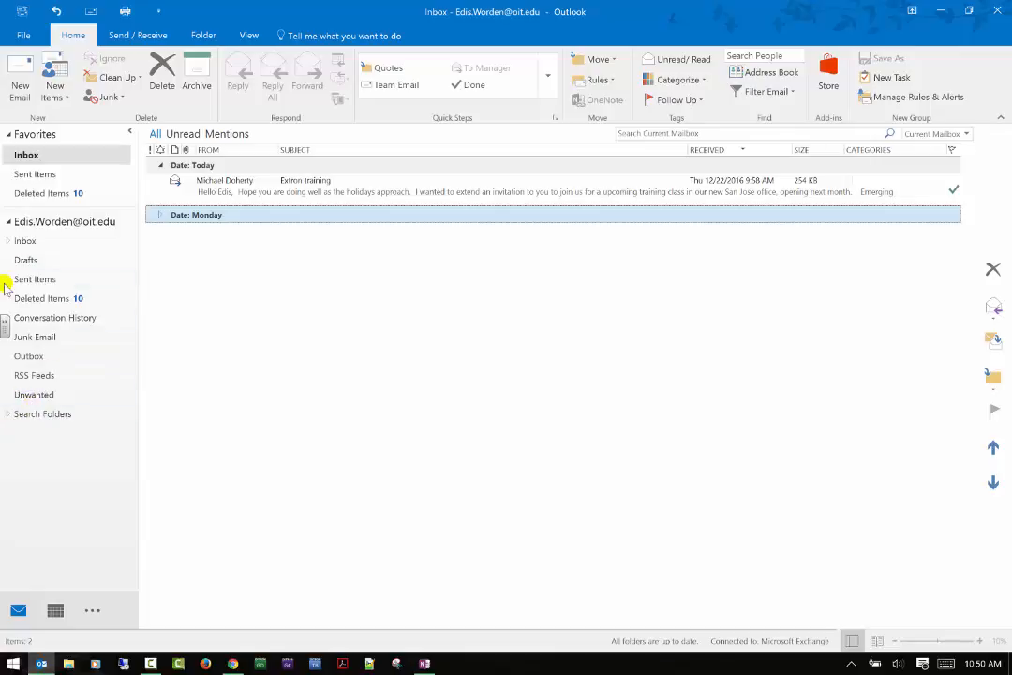
pyautogui.rightClick(26, 242)
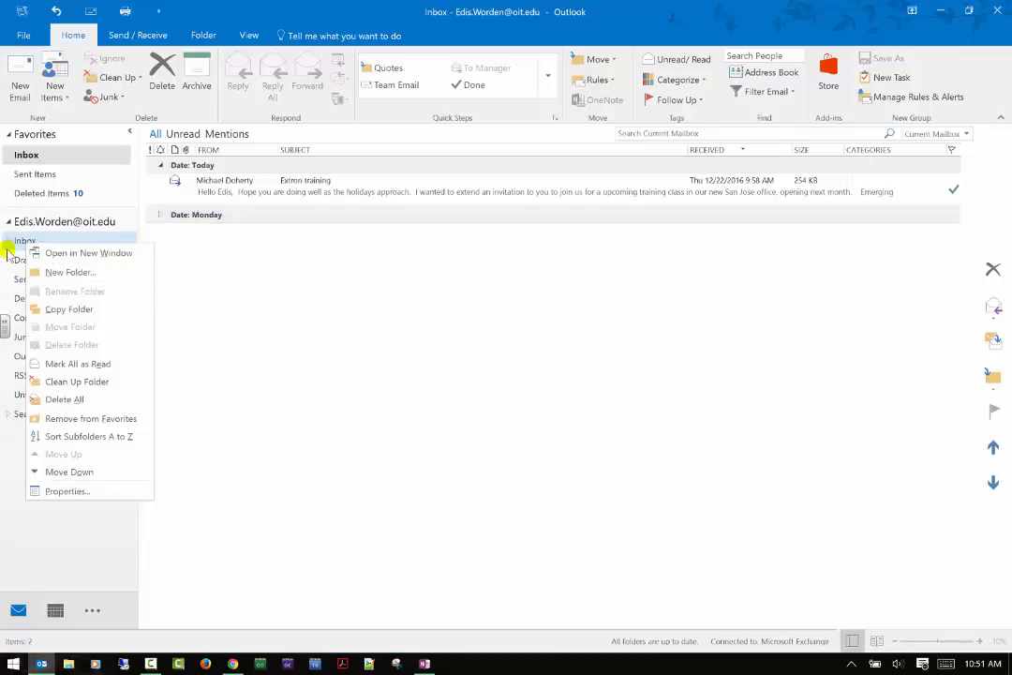
pyautogui.click(8, 241)
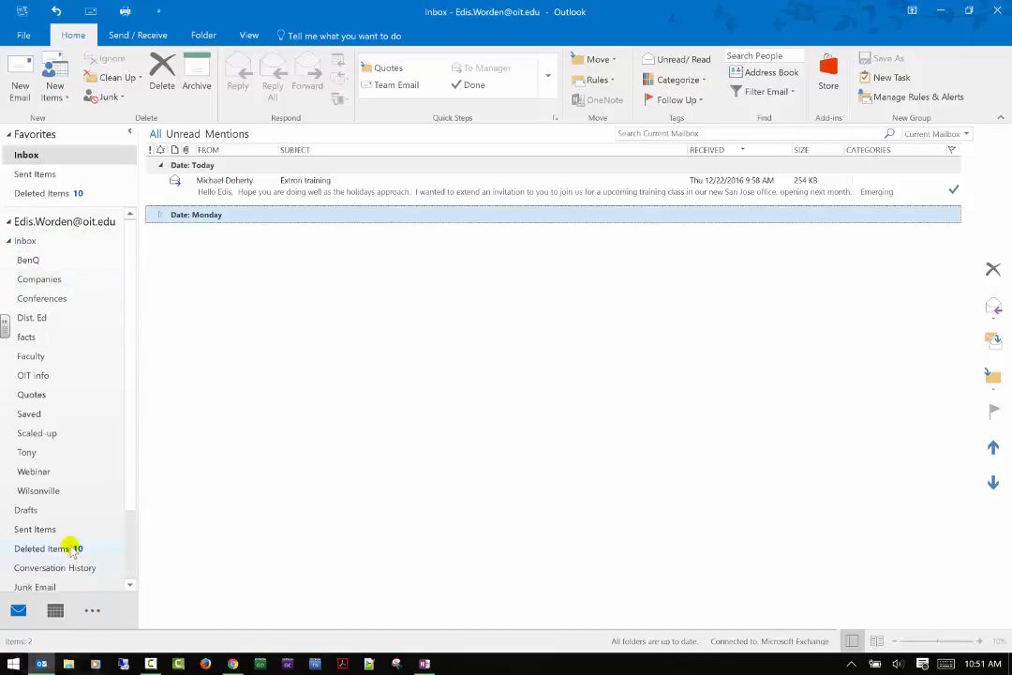
pyautogui.click(9, 241)
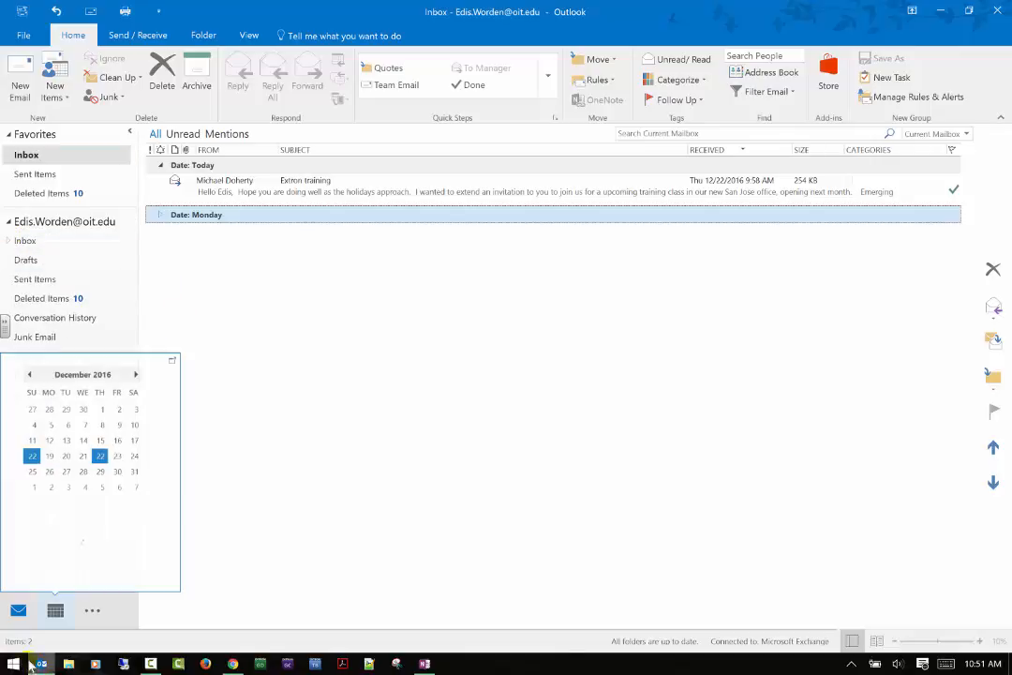
# Stay in the mail view, preview the calendar, and review the additional navigation choices
pyautogui.click(22, 614)
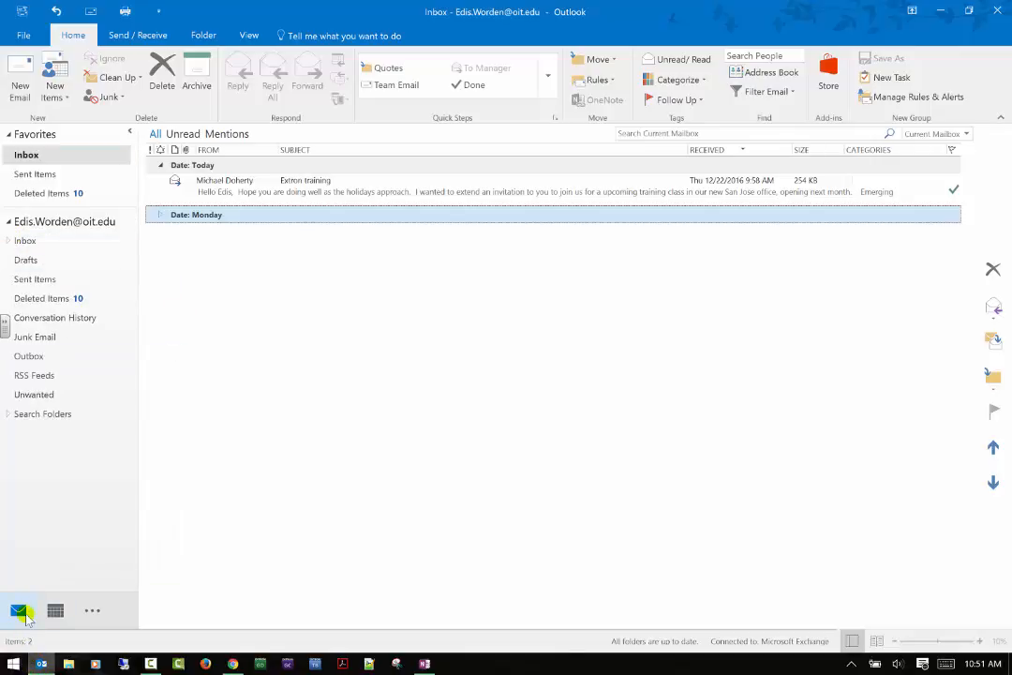
pyautogui.moveTo(59, 613)
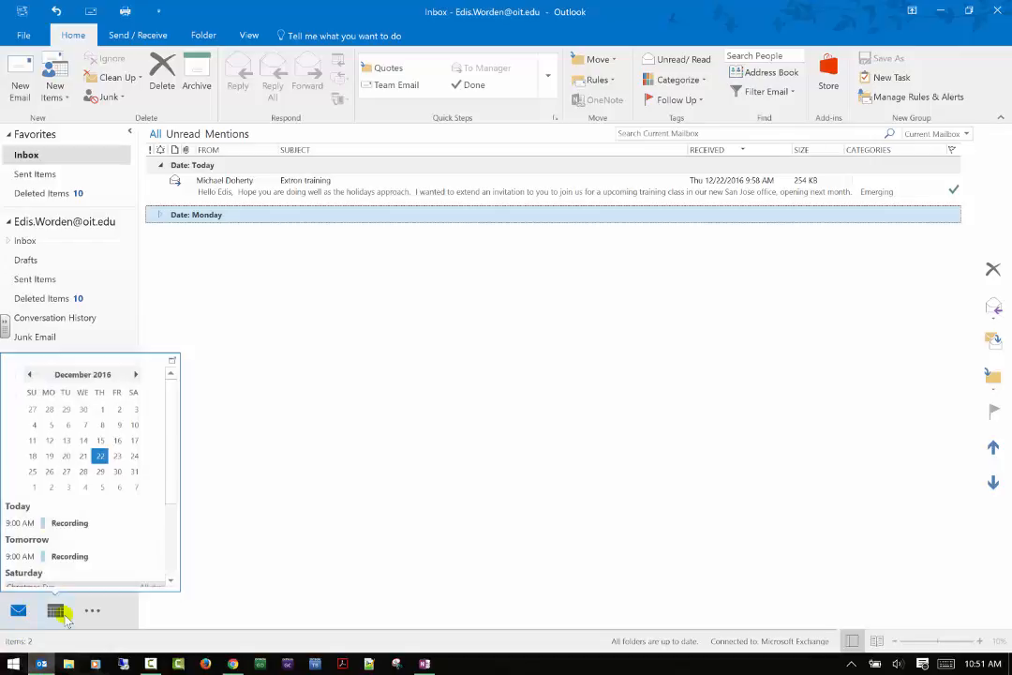
pyautogui.click(91, 610)
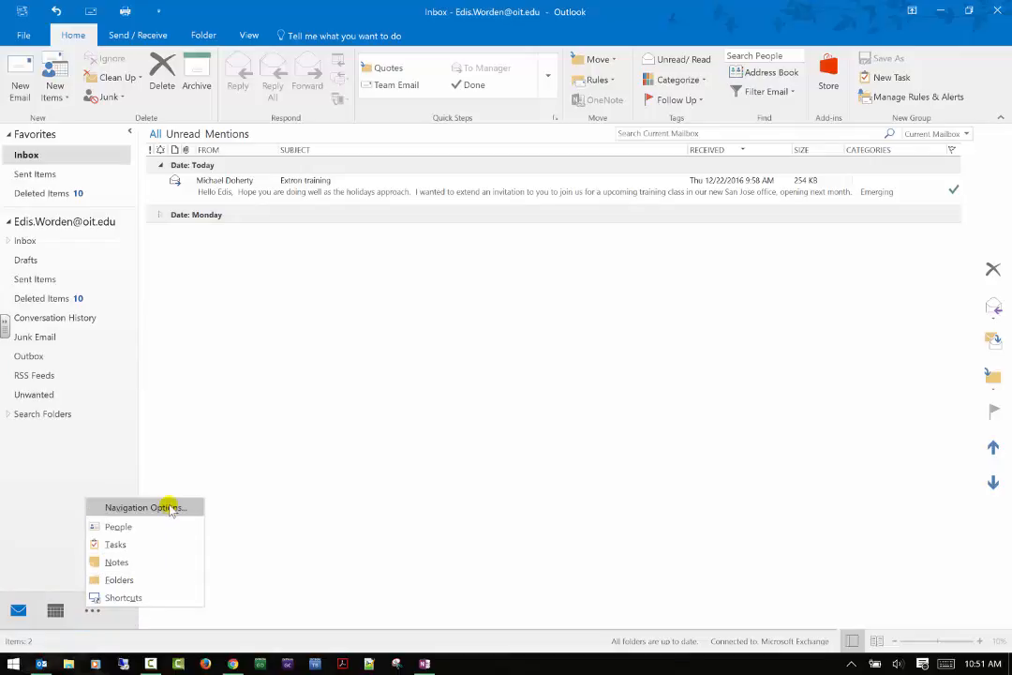
pyautogui.click(291, 346)
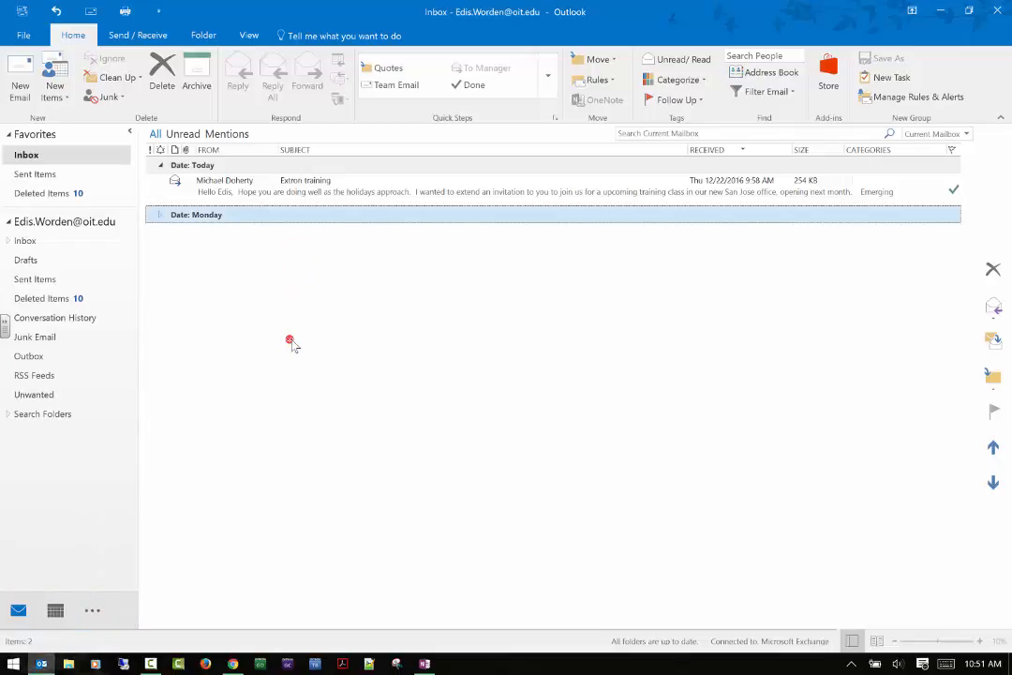